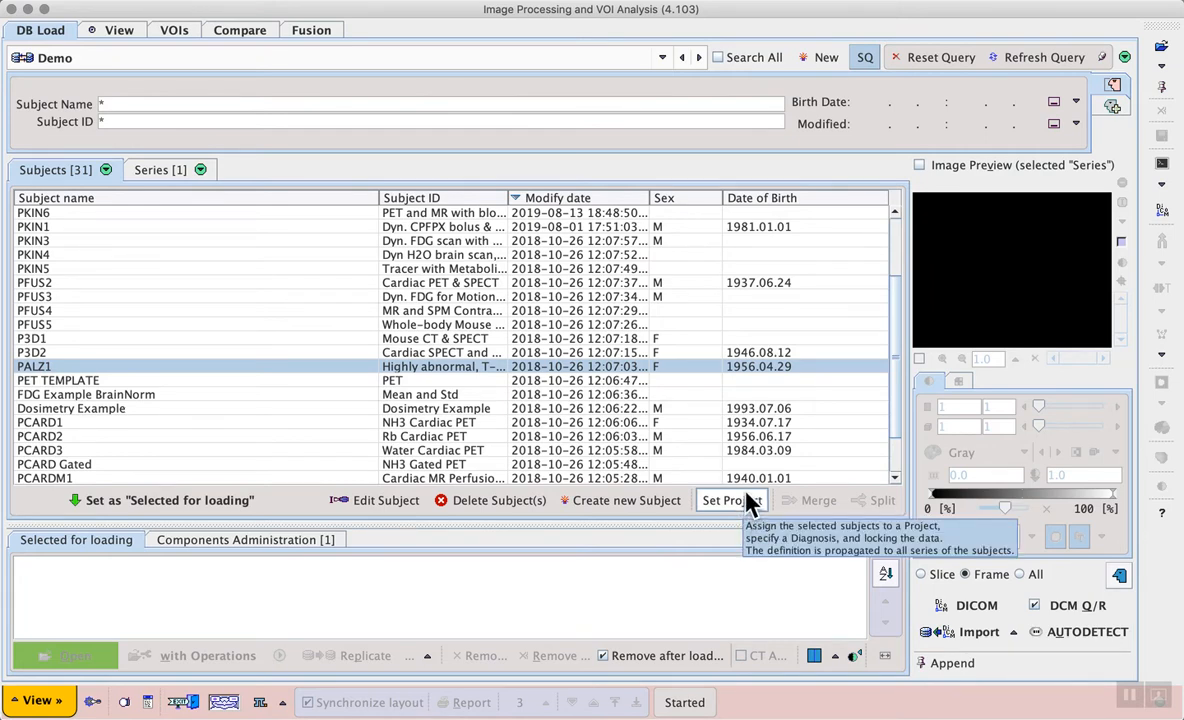
Display the extended query criteria and list the image series of subject PKIN6 in the Demo database.
click(1113, 106)
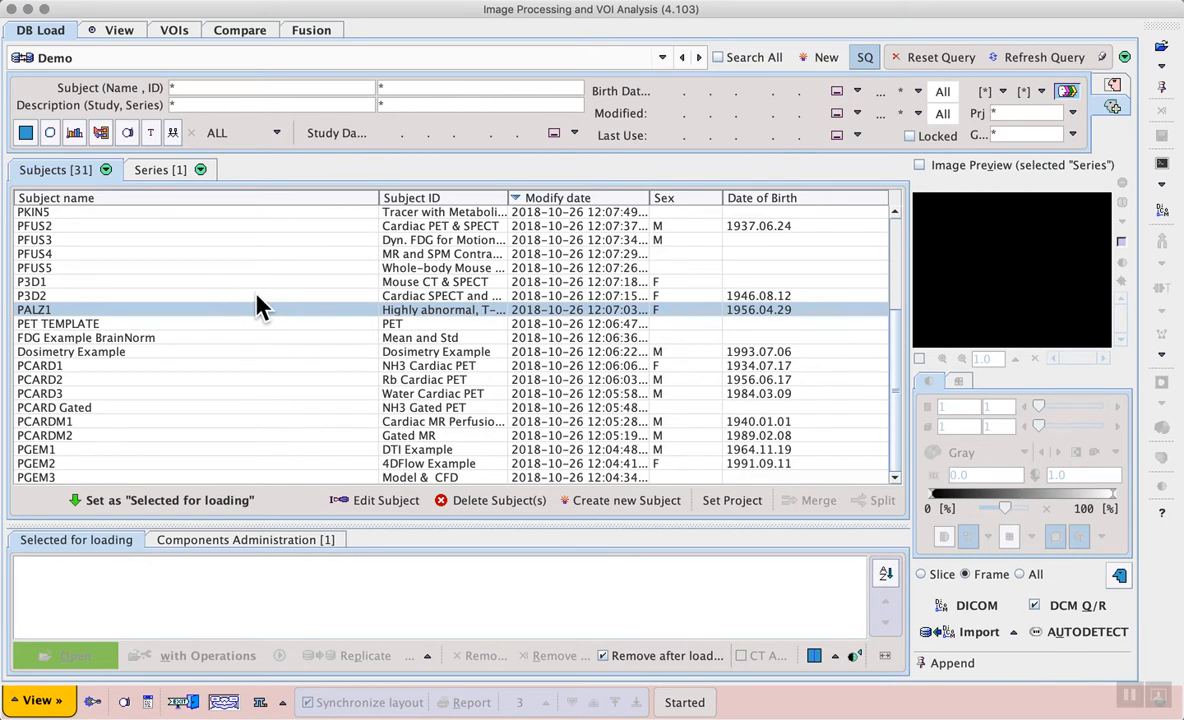
scroll(130, 257, up, 3)
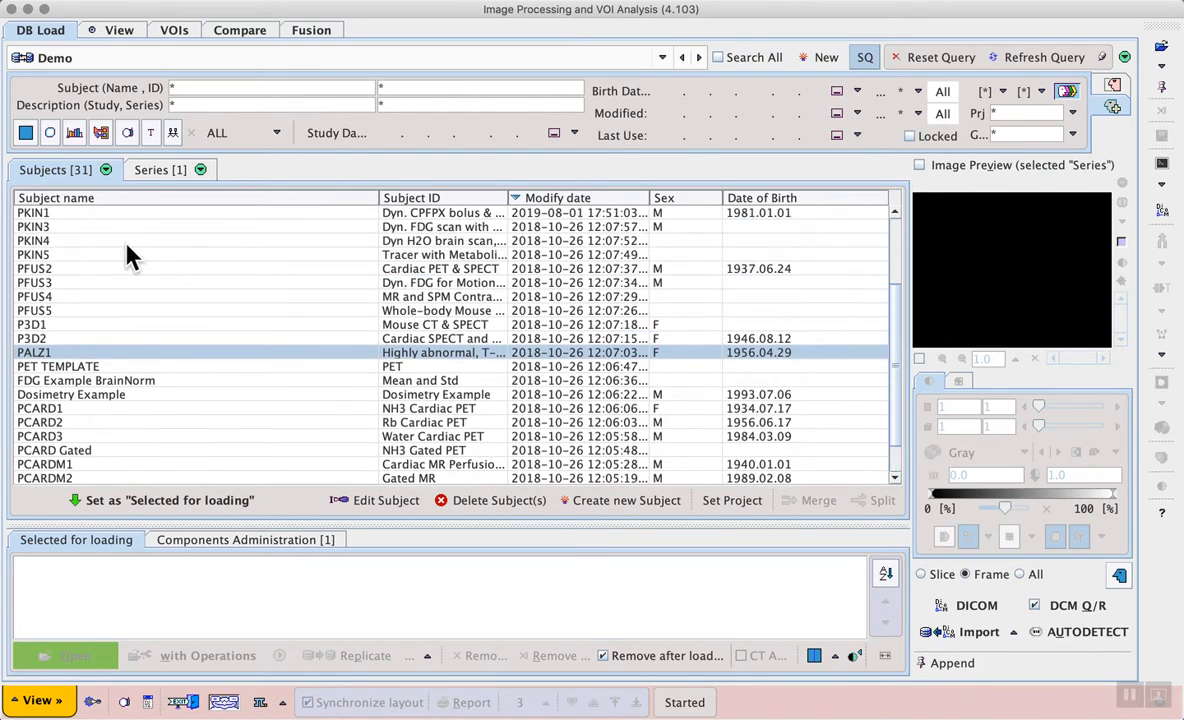
scroll(125, 256, up, 1)
click(88, 214)
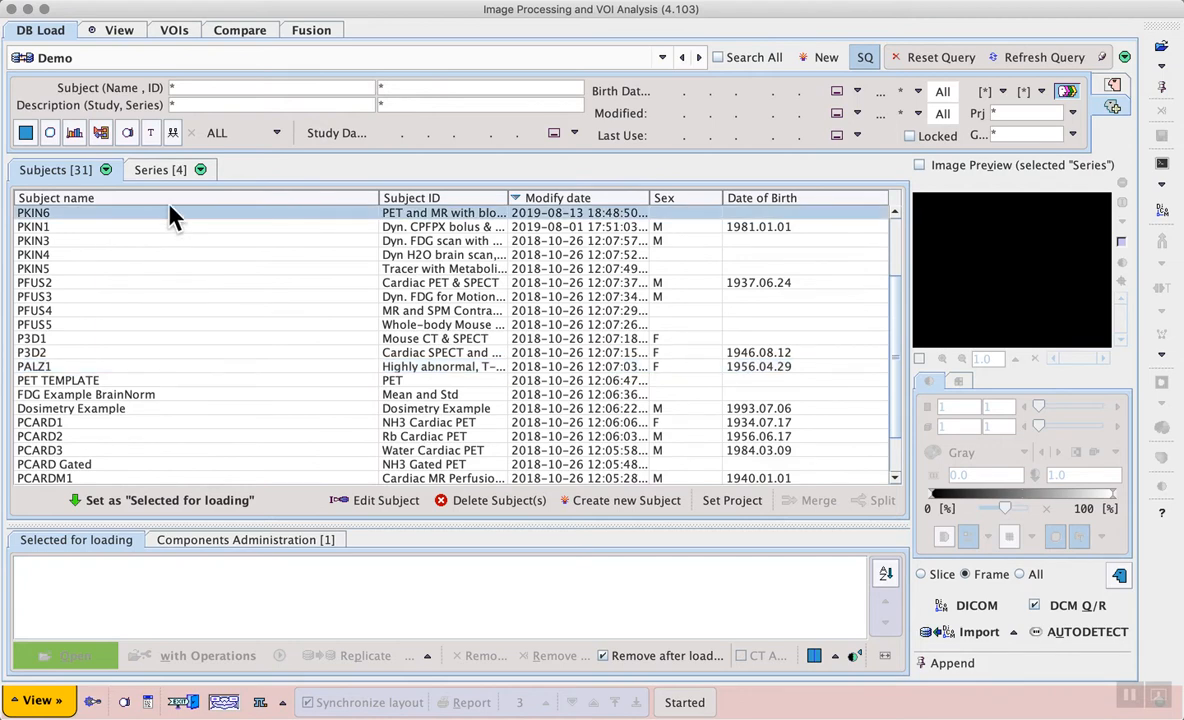
click(160, 171)
Associate the images of PKIN6's motion-corrected dynamic PET baseline series and its 3D T1w defaced MRI series.
click(563, 241)
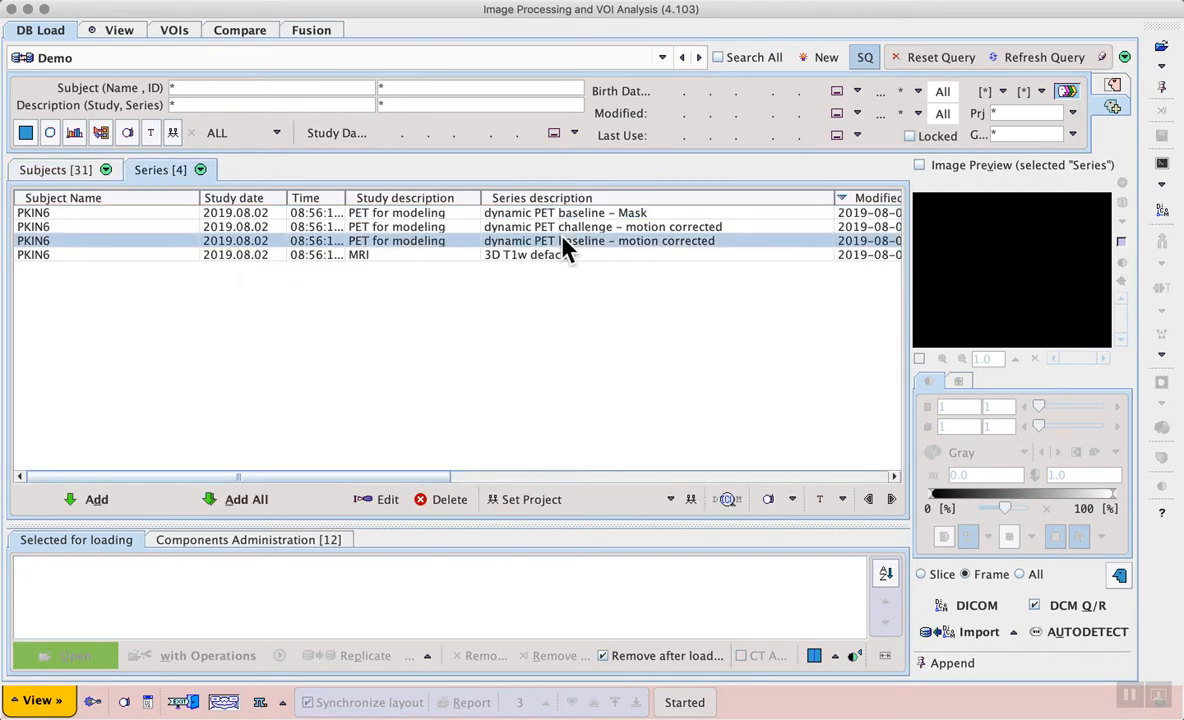
shift+click(536, 255)
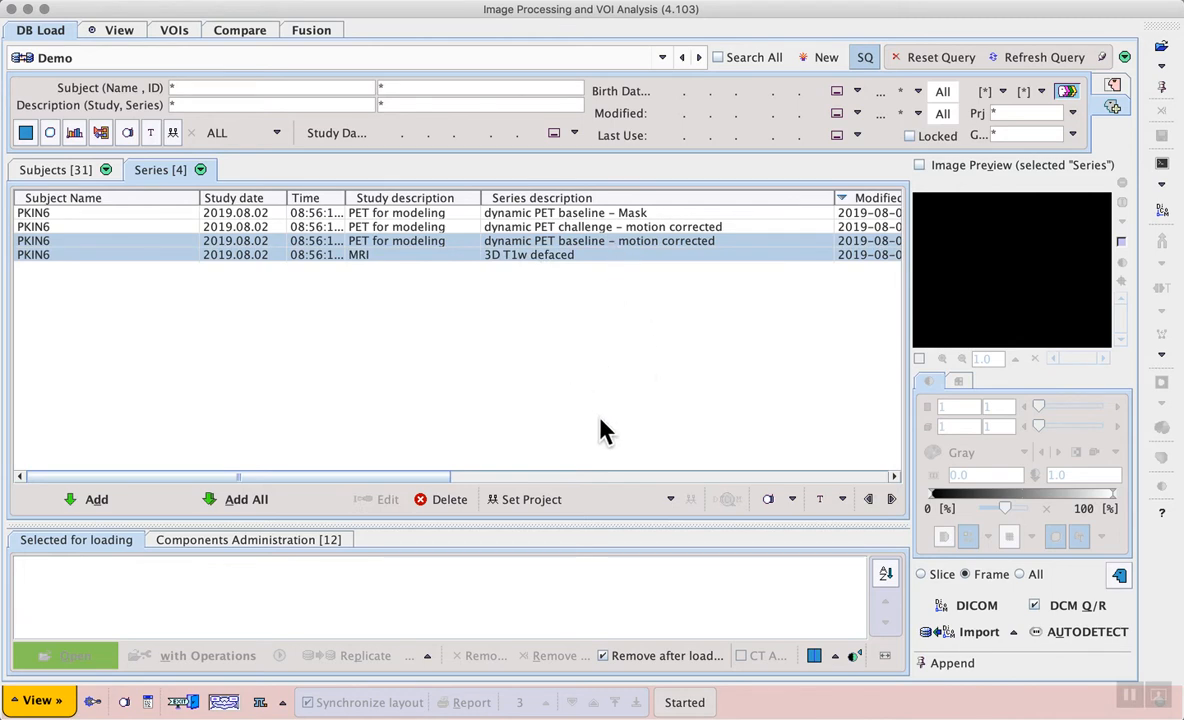
click(670, 499)
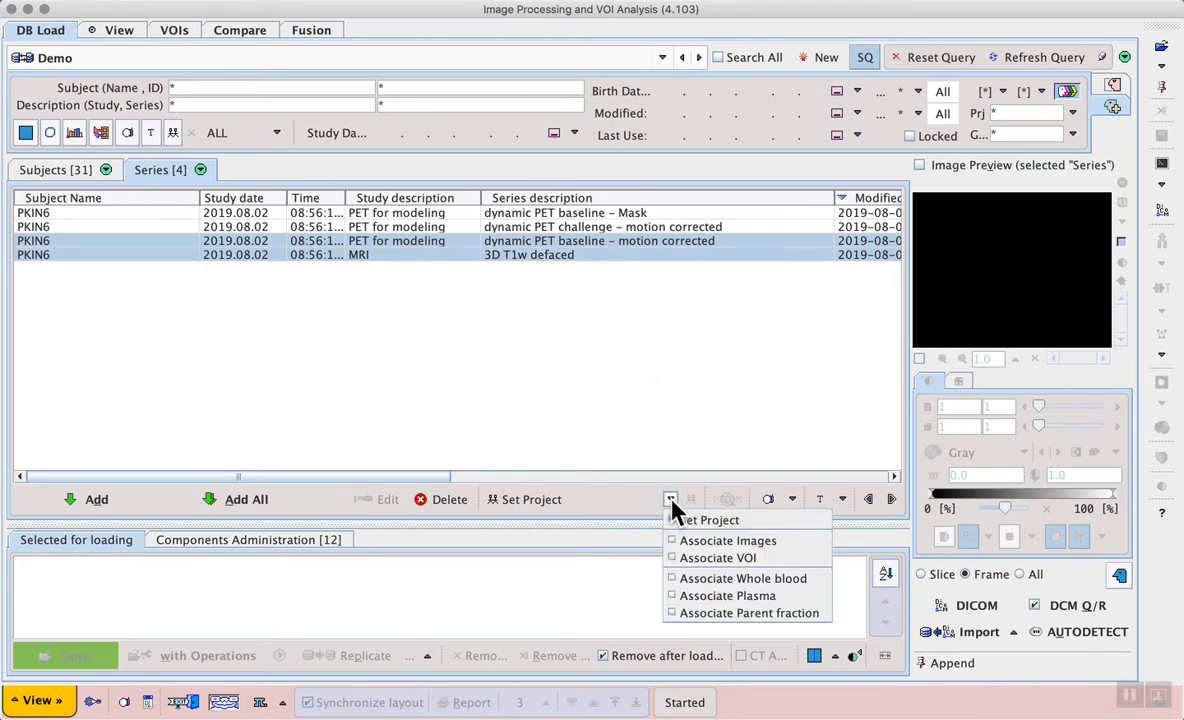
click(755, 542)
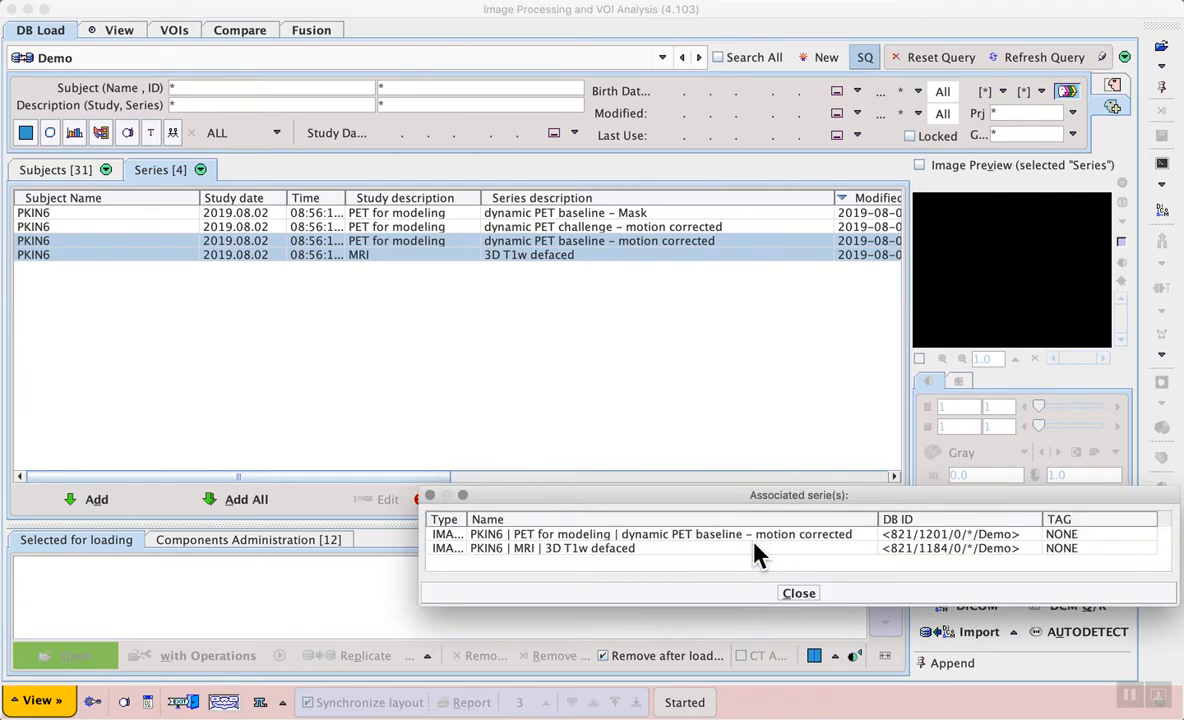
drag(741, 494, 508, 328)
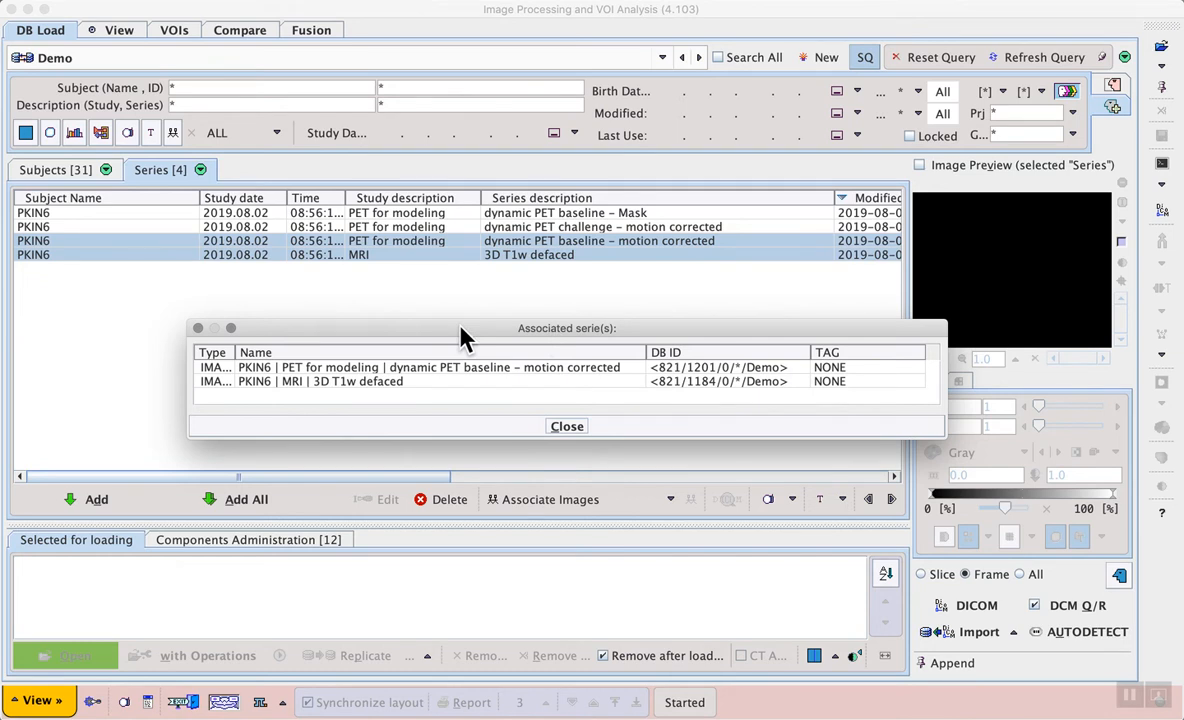
click(474, 428)
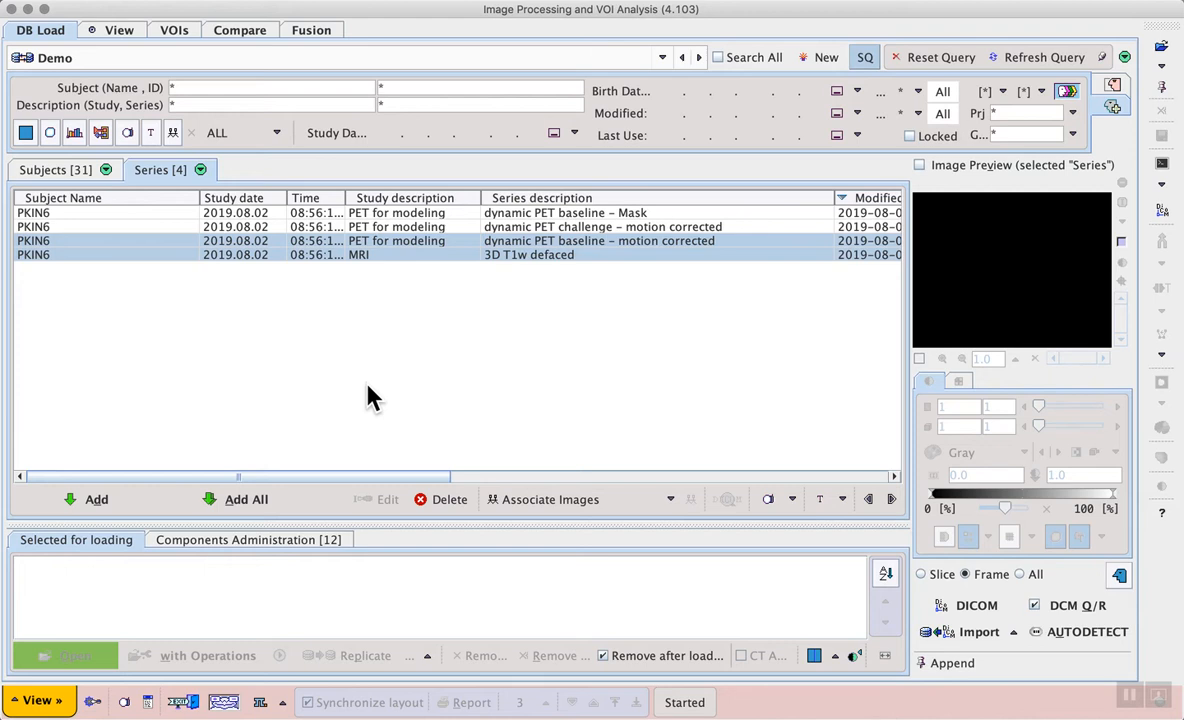
click(116, 52)
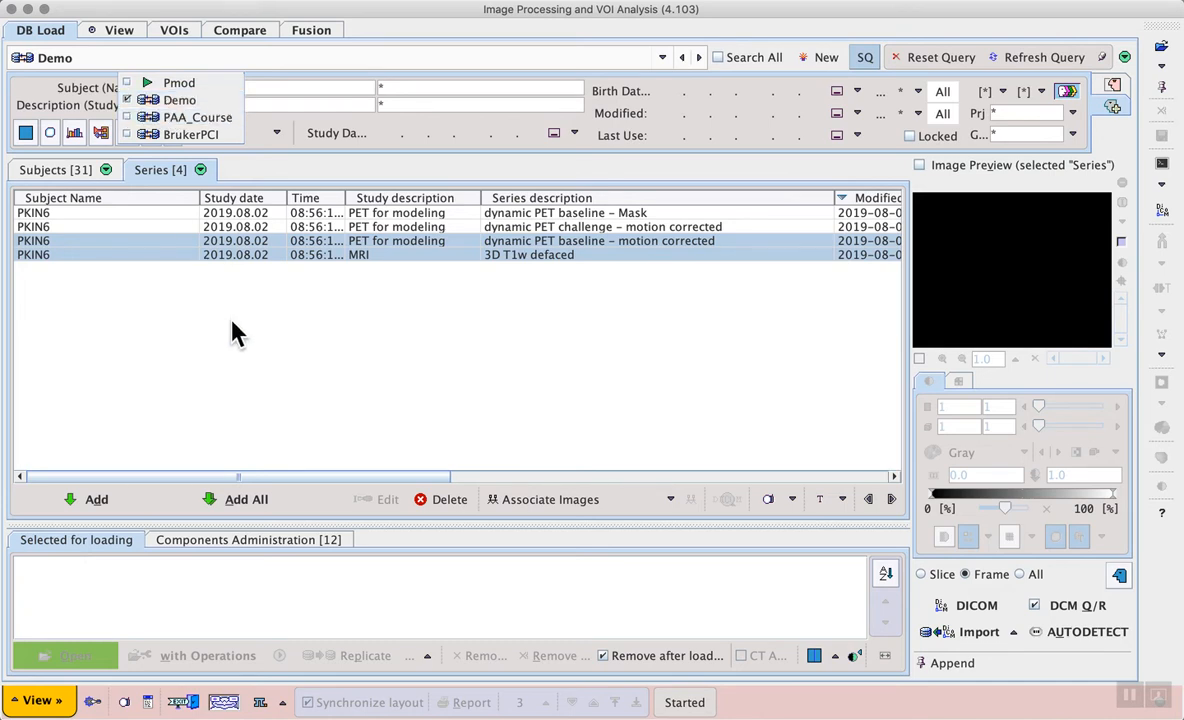
click(281, 322)
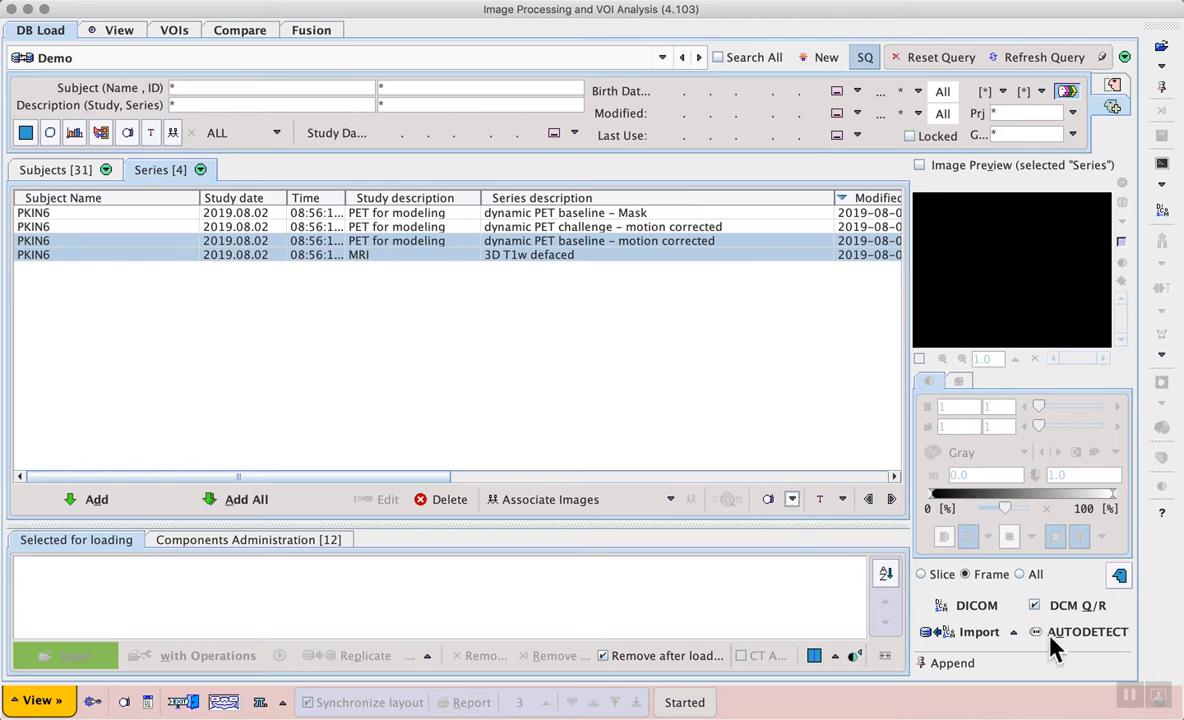
click(1129, 695)
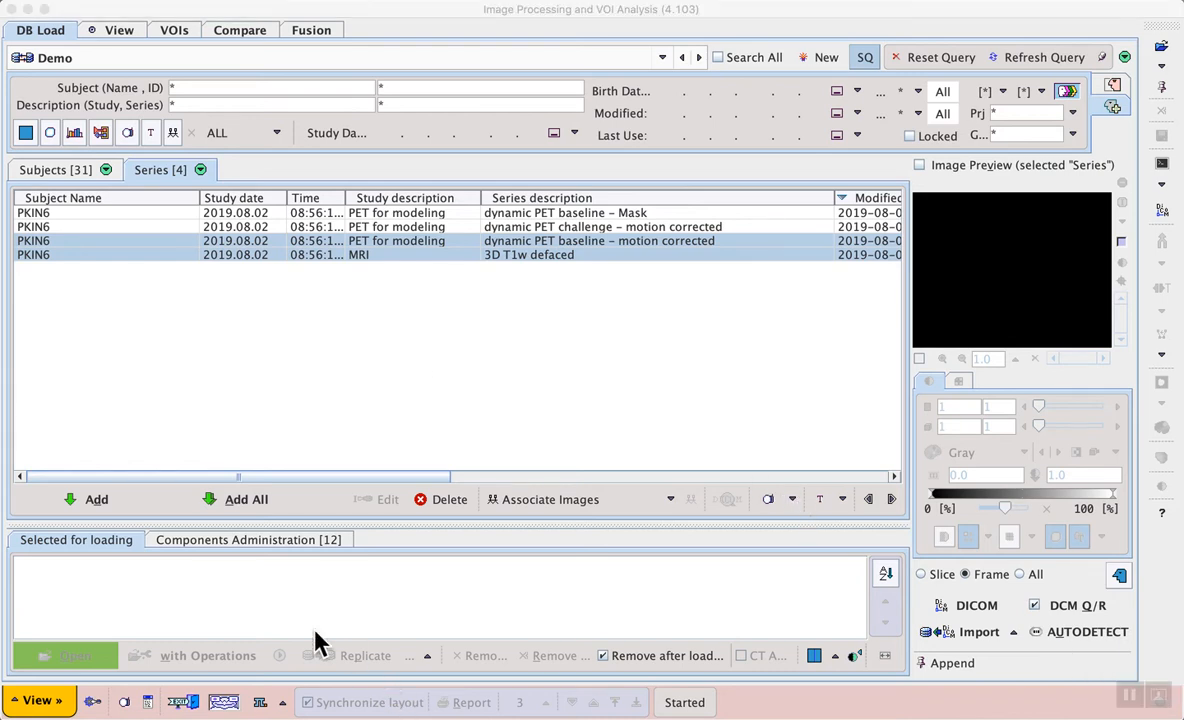
Open the database settings of the PMOD configuration through the main ToolBox.
click(284, 704)
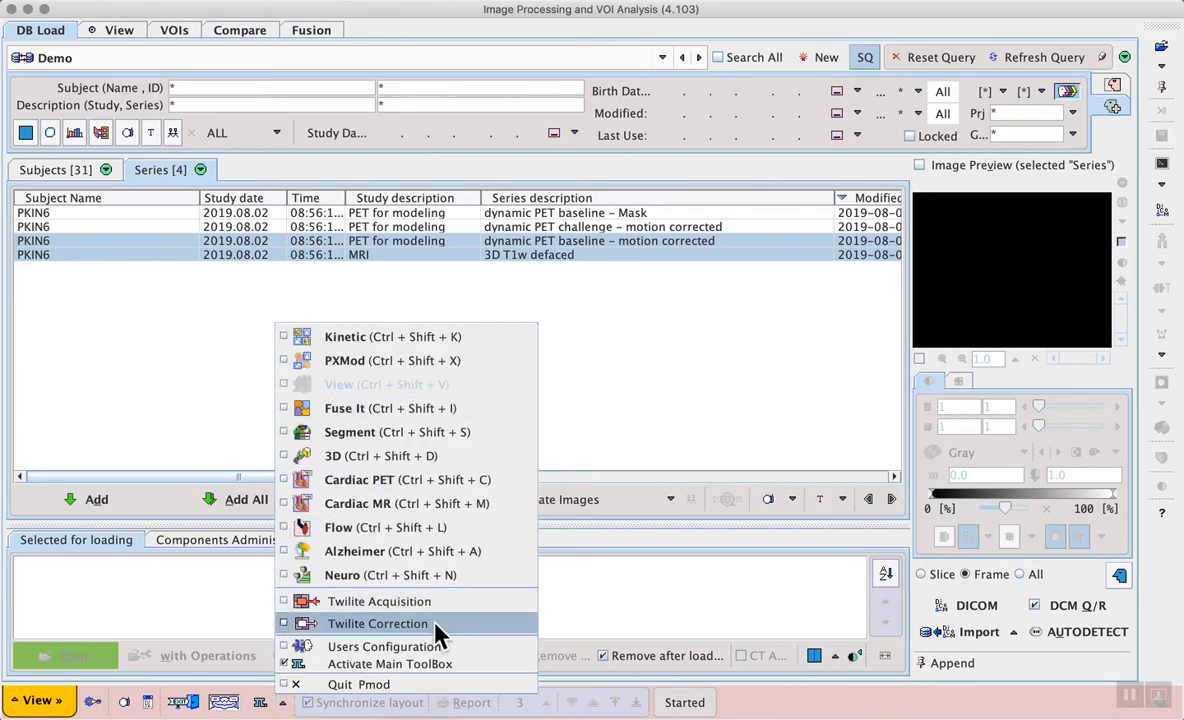
click(466, 667)
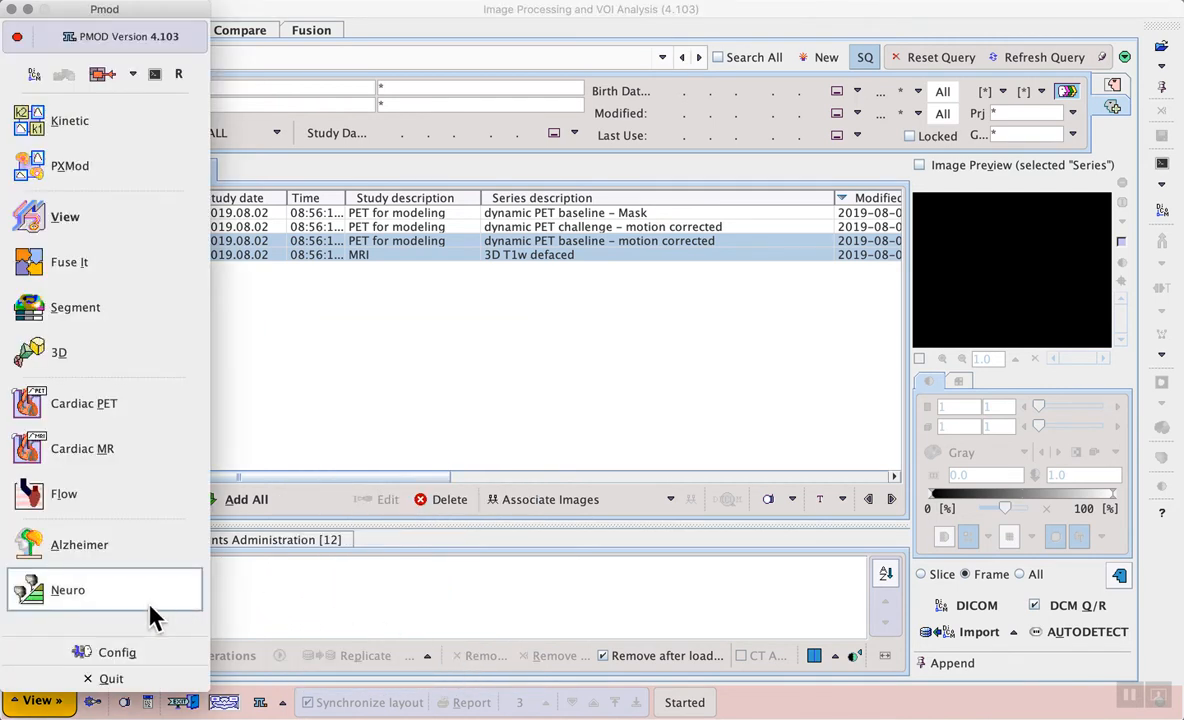
click(176, 655)
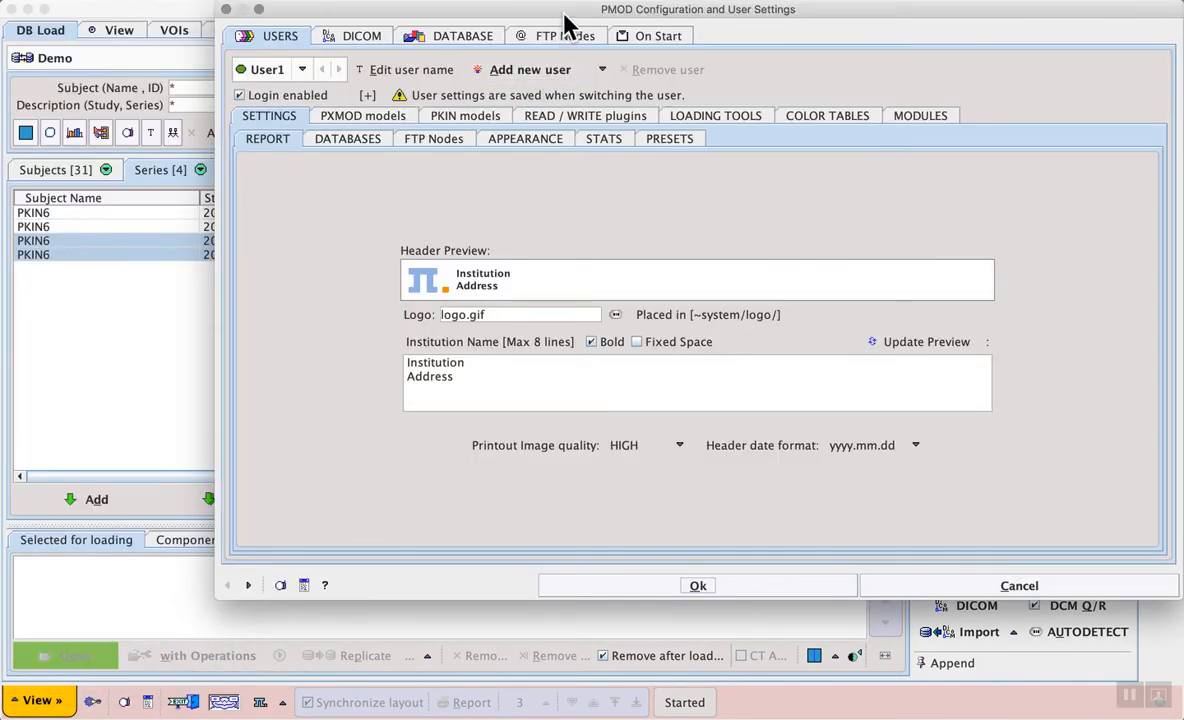
drag(566, 12, 408, 92)
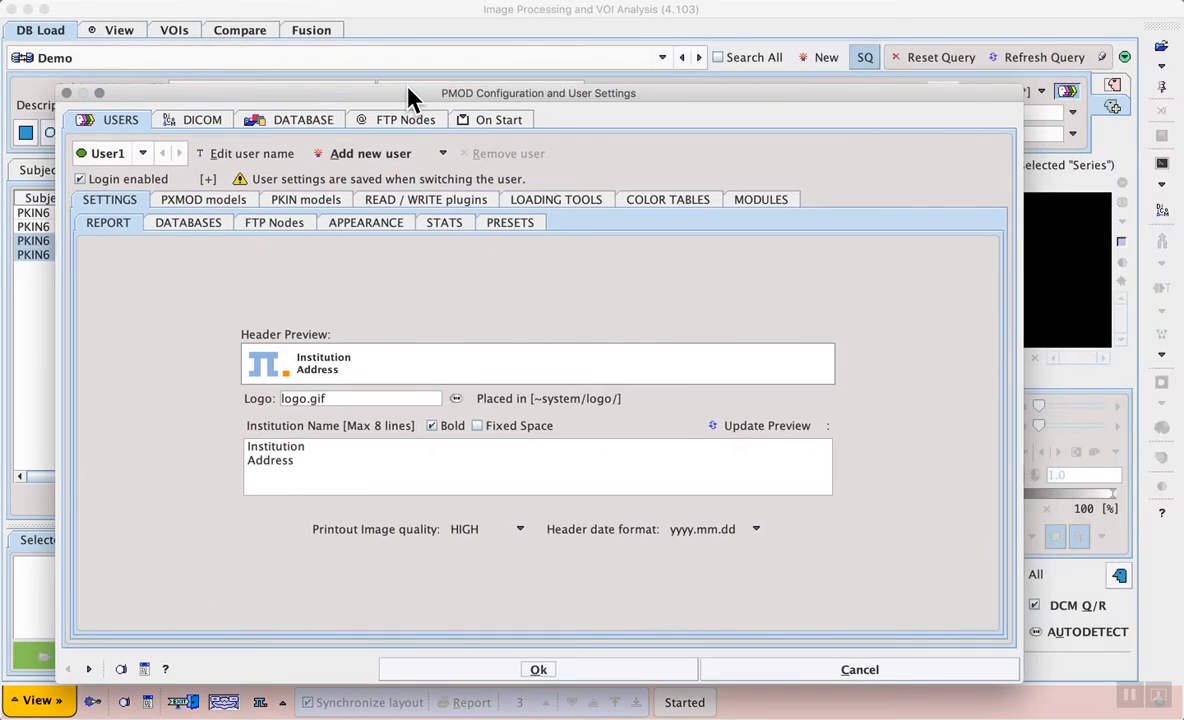
click(300, 120)
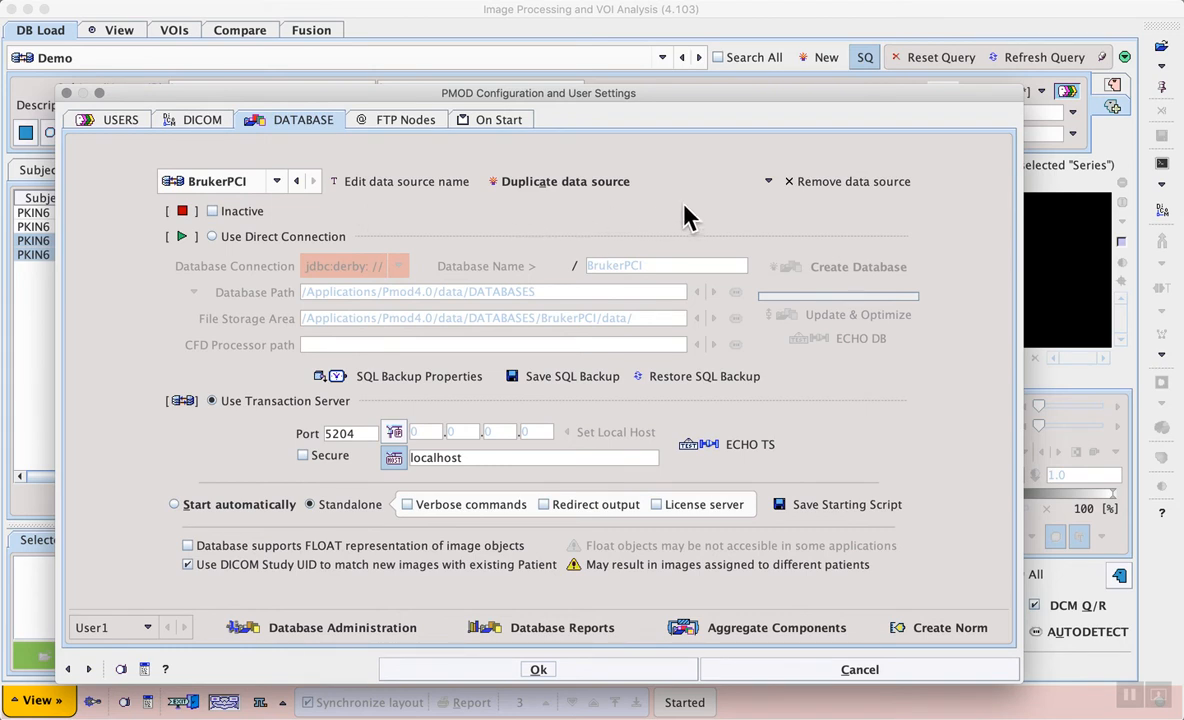
Add a new data source named ExampleDB to the database configuration.
click(769, 183)
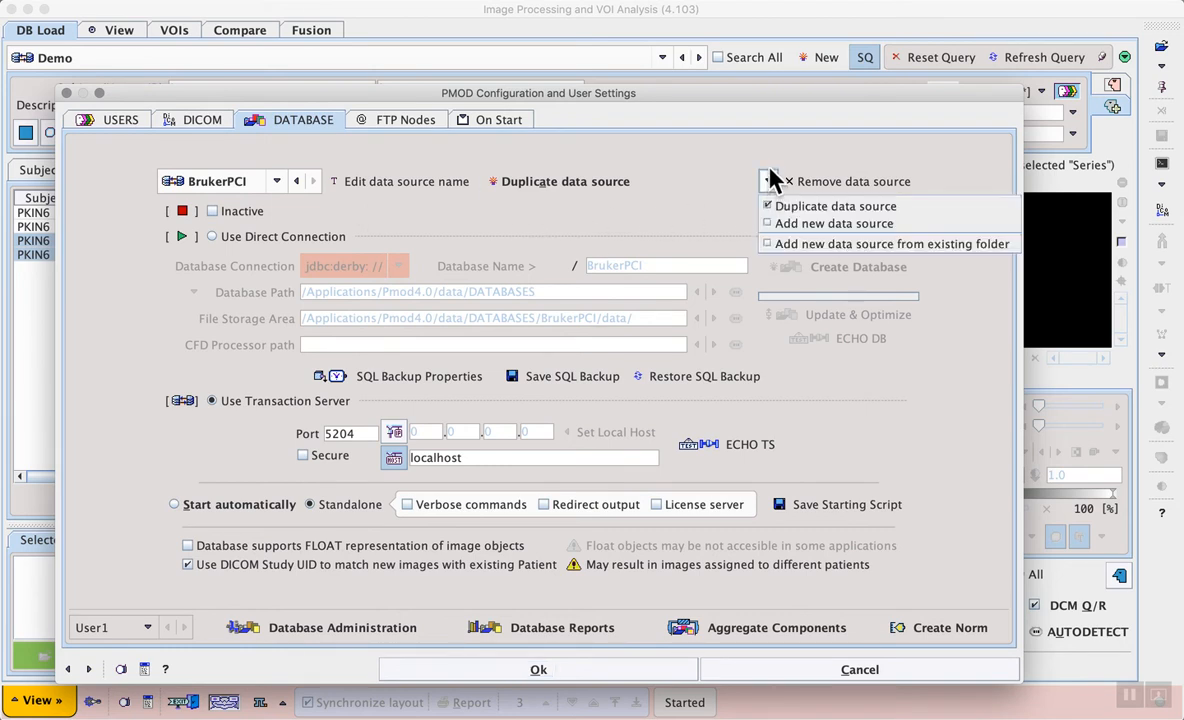
click(922, 223)
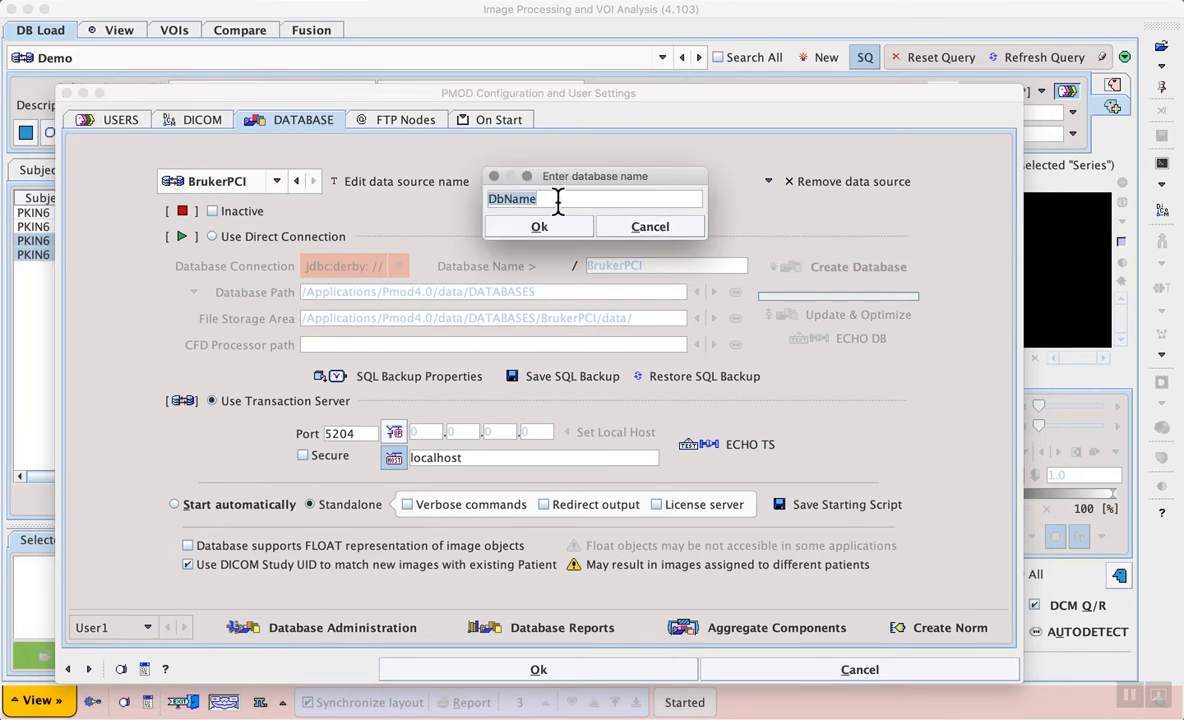
text(ExampleDB)
click(539, 226)
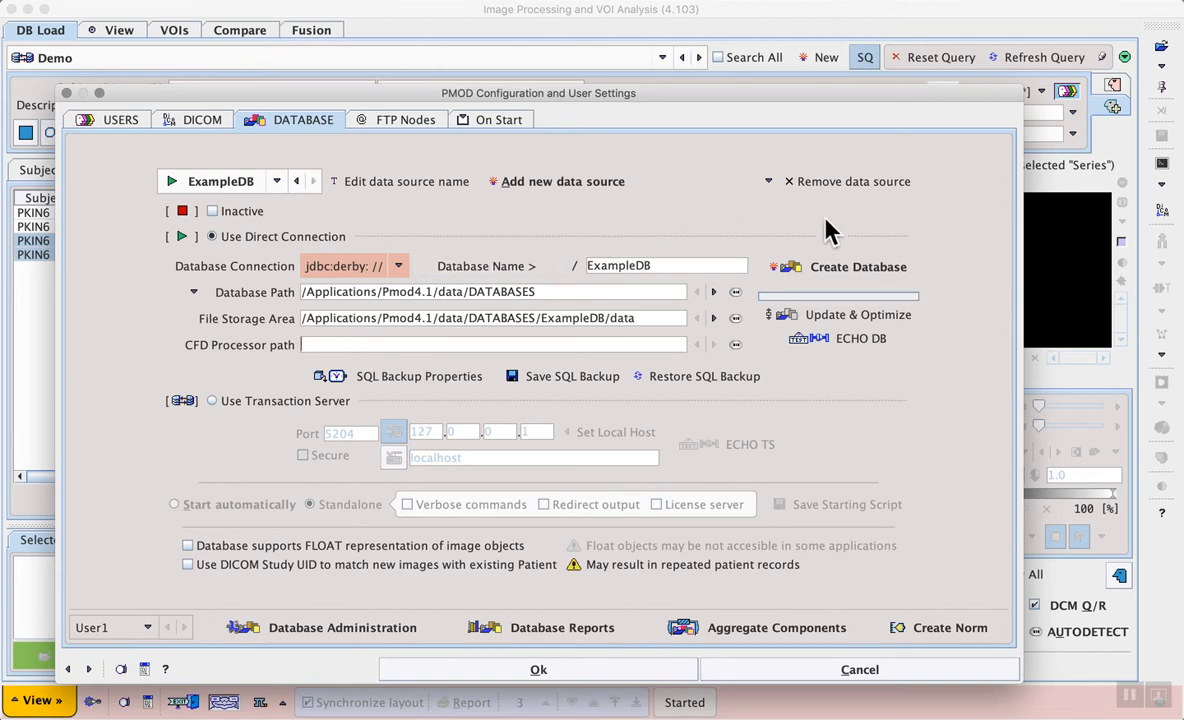
Create the new empty database for the ExampleDB data source over the direct Derby connection.
click(889, 272)
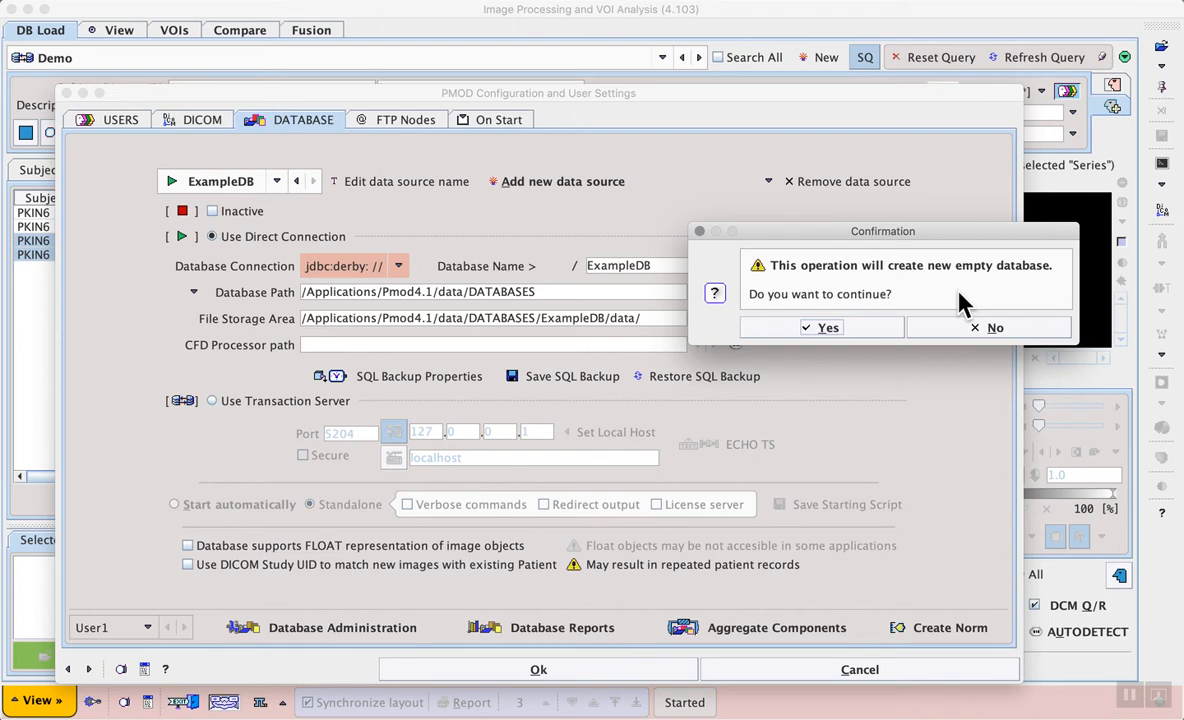
click(850, 326)
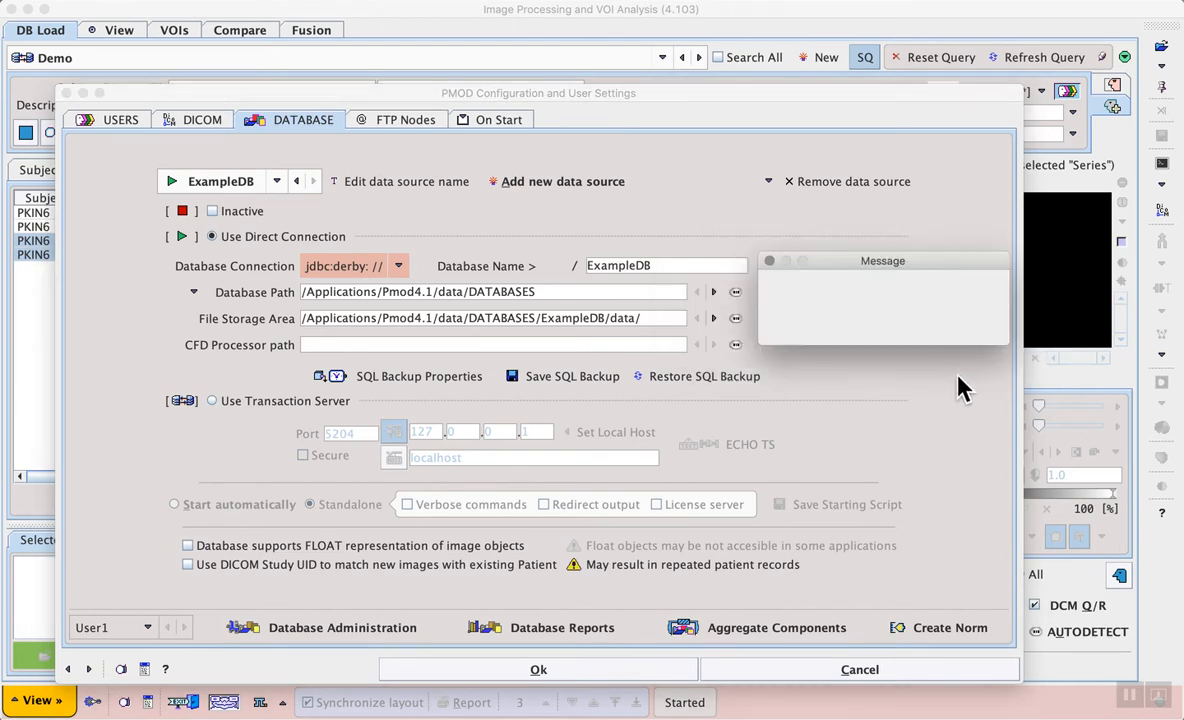
drag(945, 263, 900, 244)
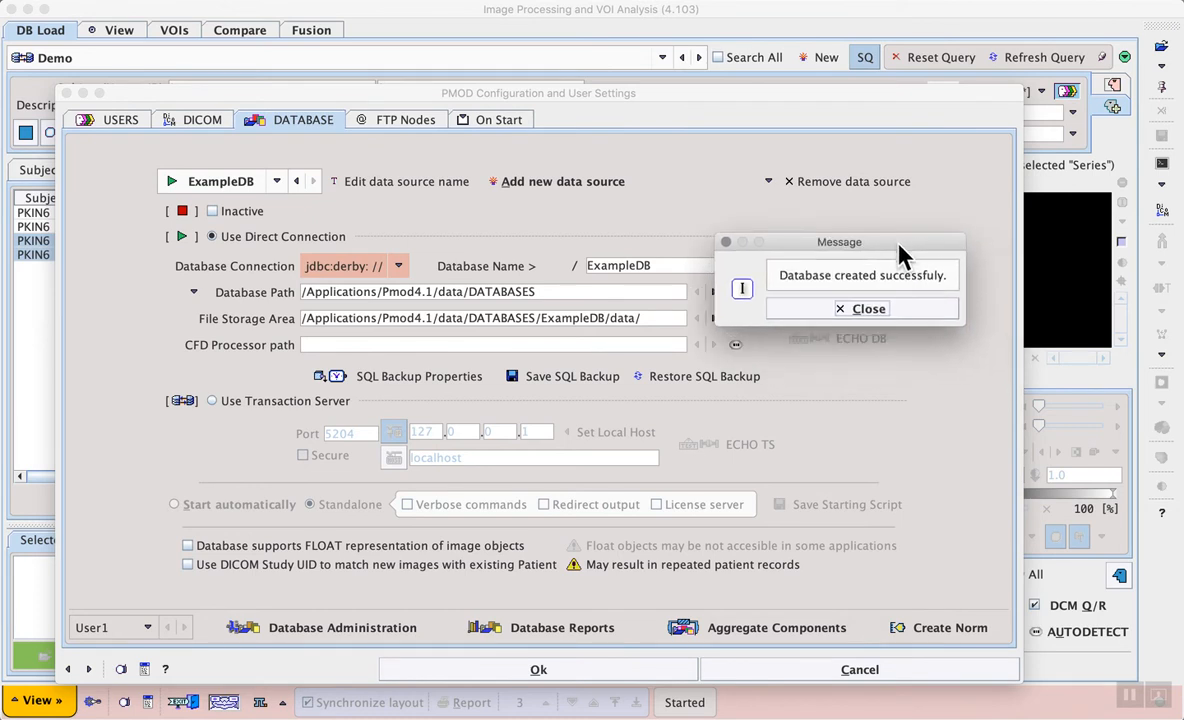
click(927, 310)
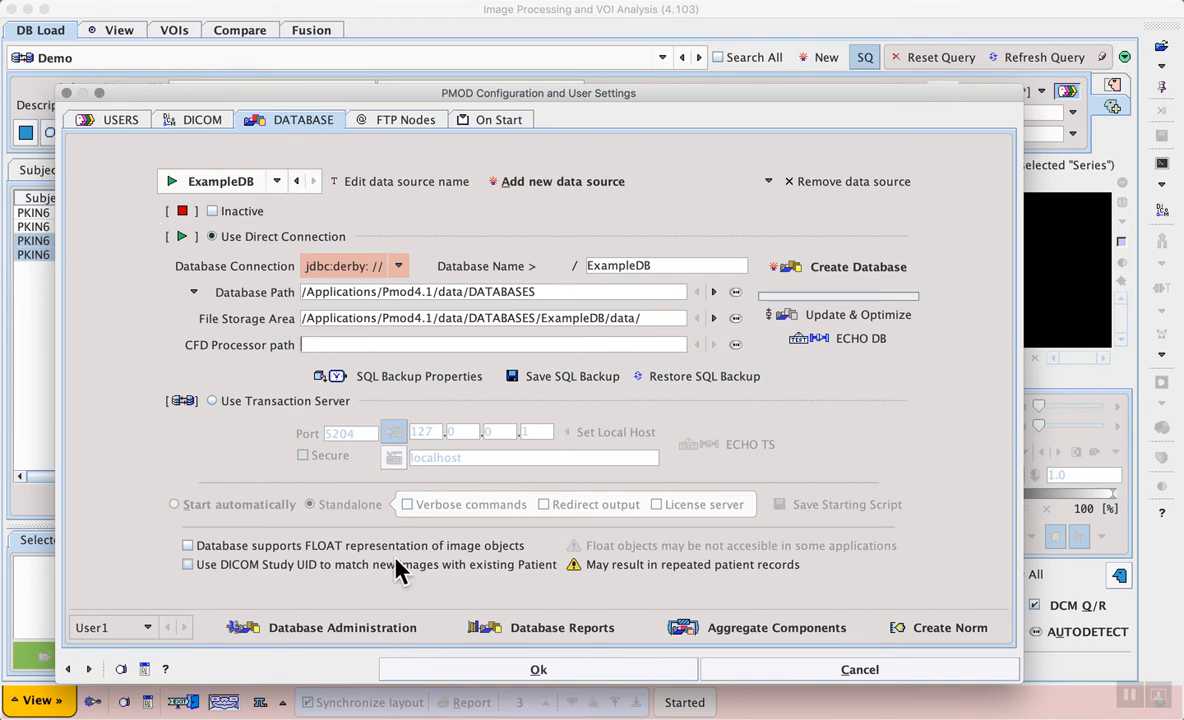
Save the settings as the new configuration with the option to quit PMOD for a restart.
click(503, 679)
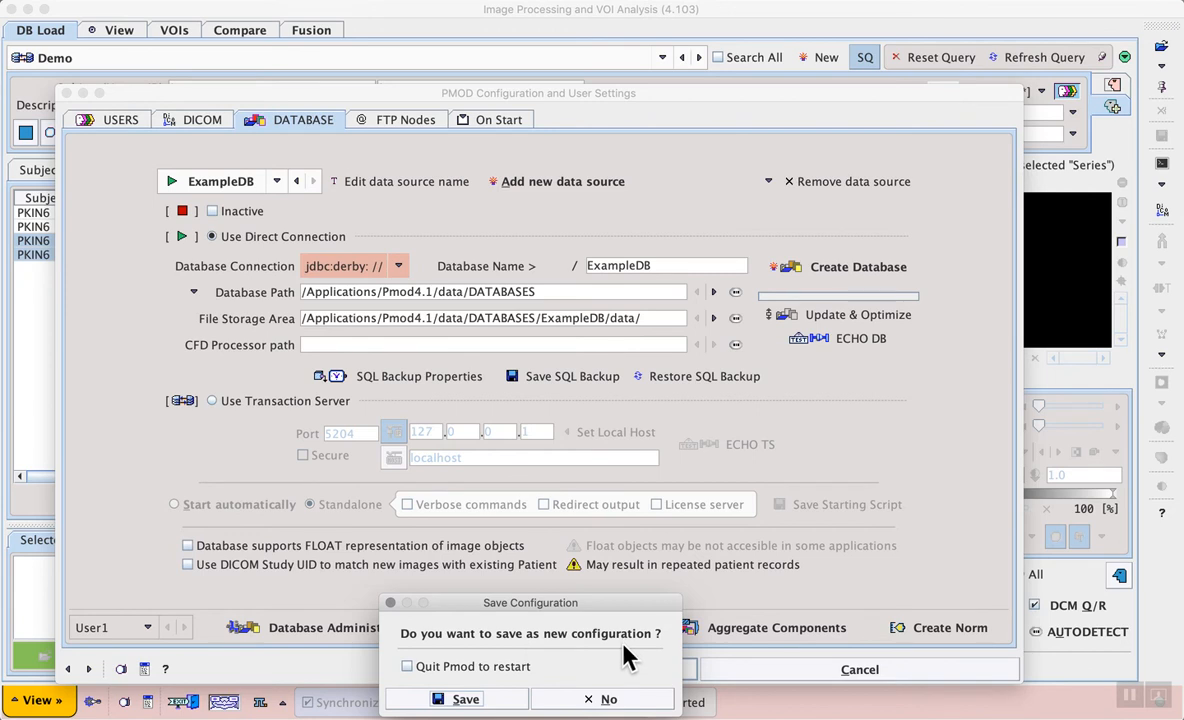
click(478, 668)
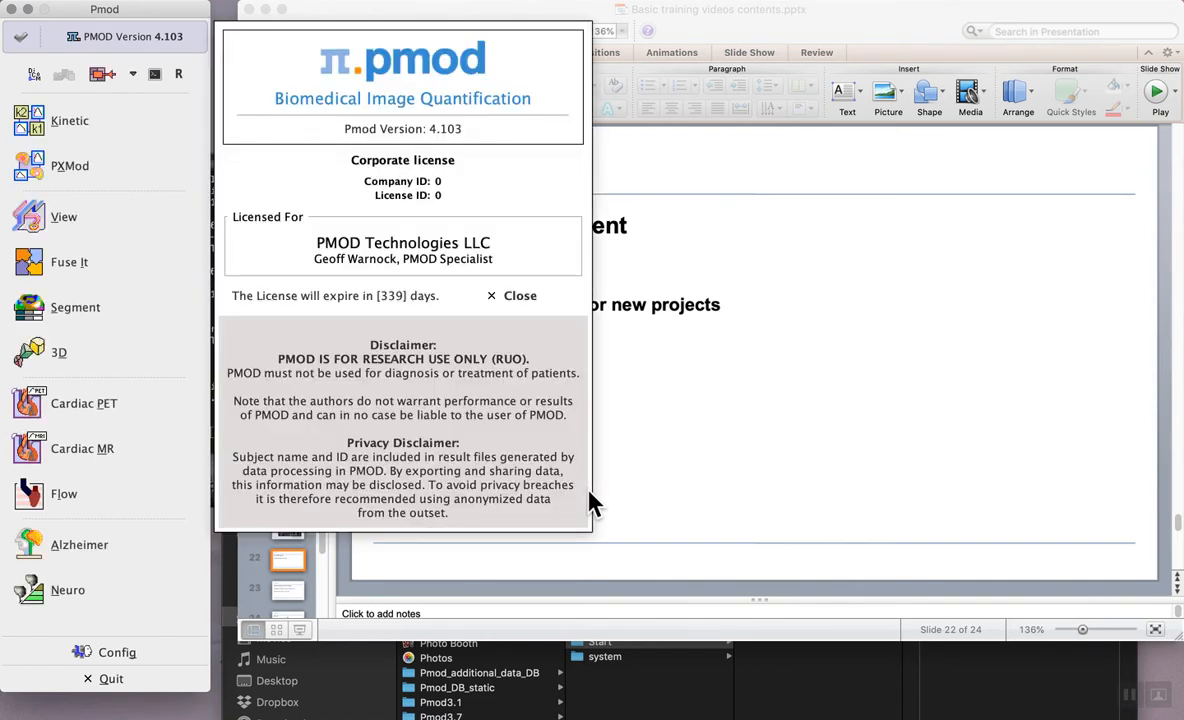
Open the View module and display the subject list of the ExampleDB database.
click(134, 218)
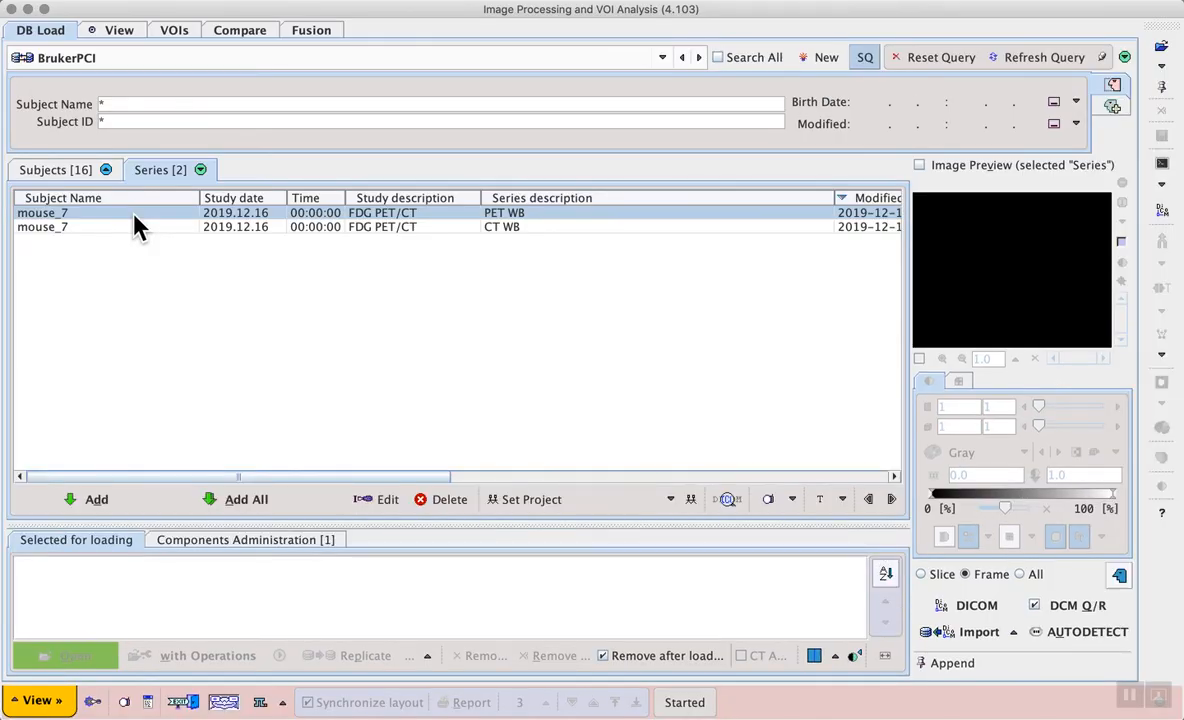
click(131, 64)
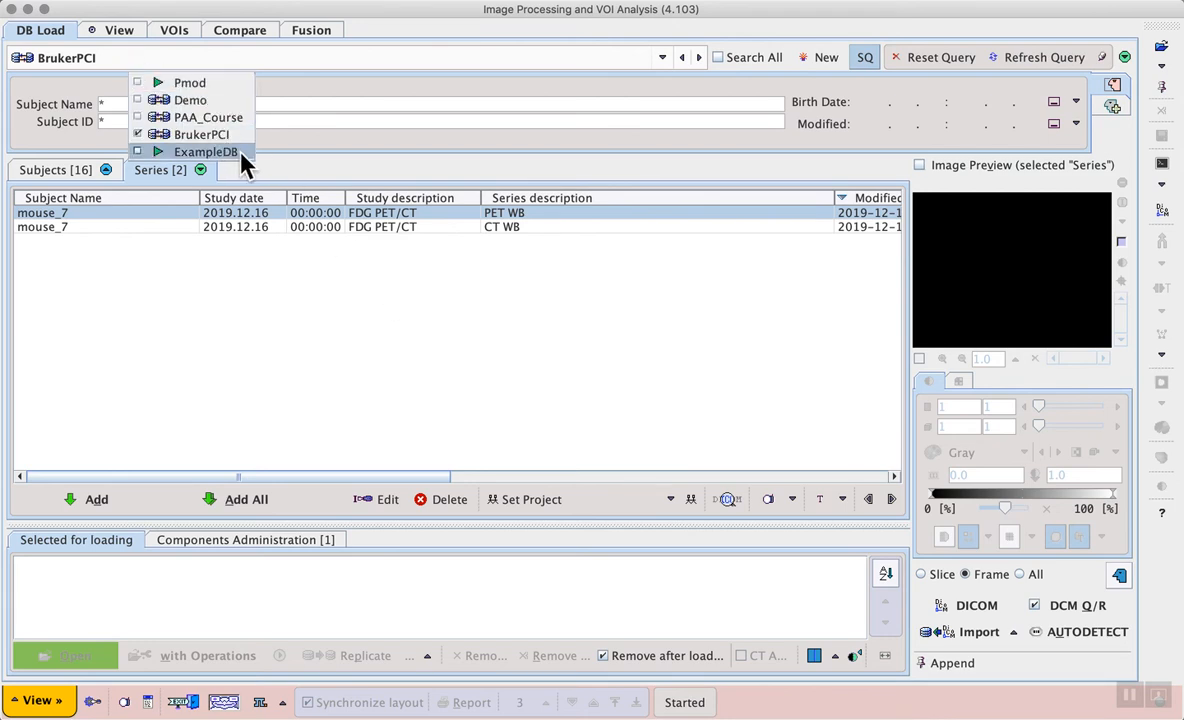
click(206, 152)
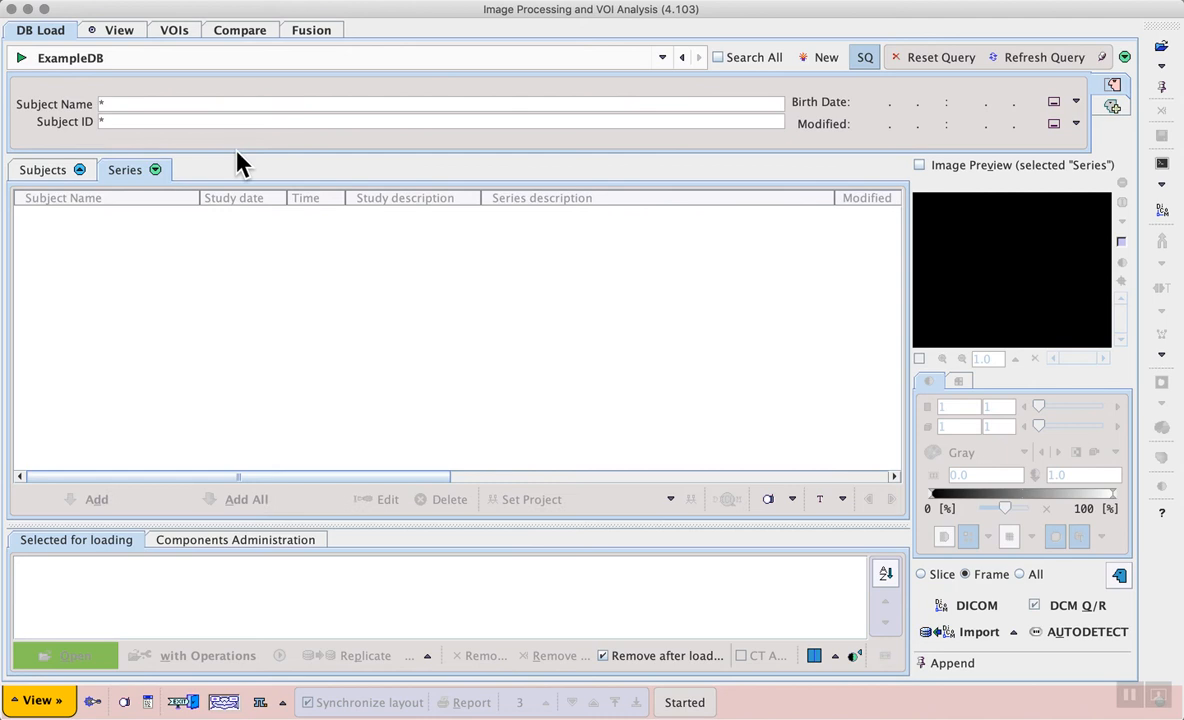
click(38, 172)
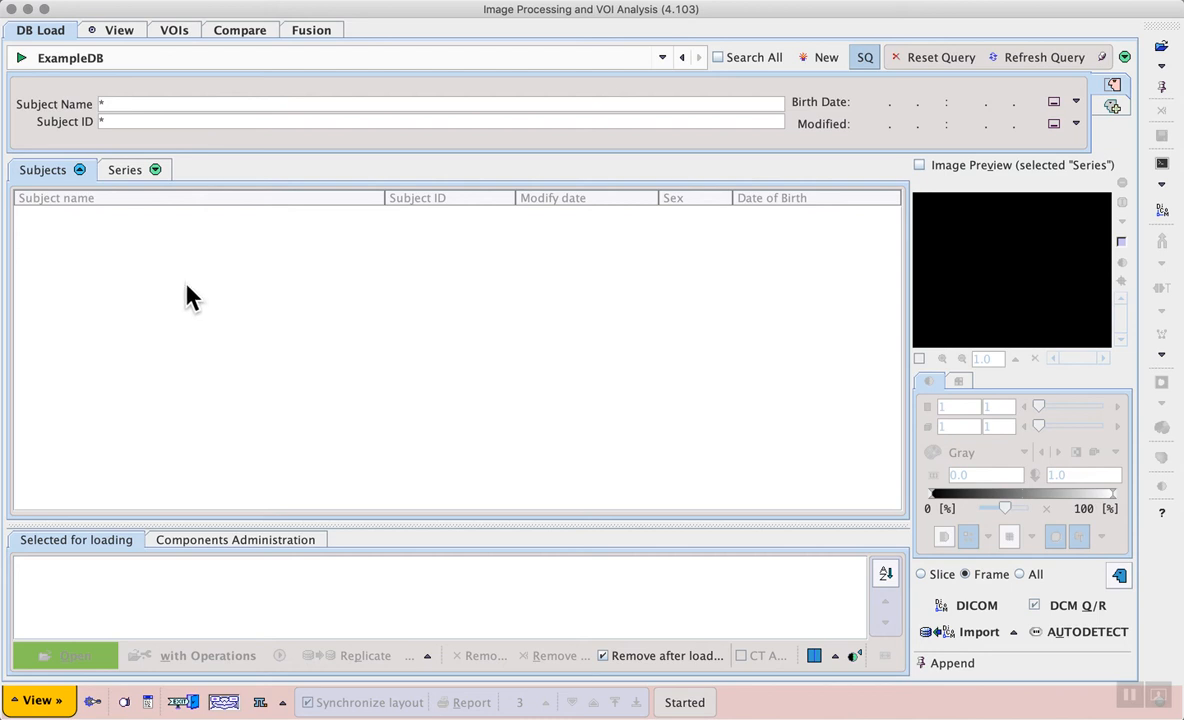
Switch to the Demo database and filter the subjects by the name ps*.
click(142, 54)
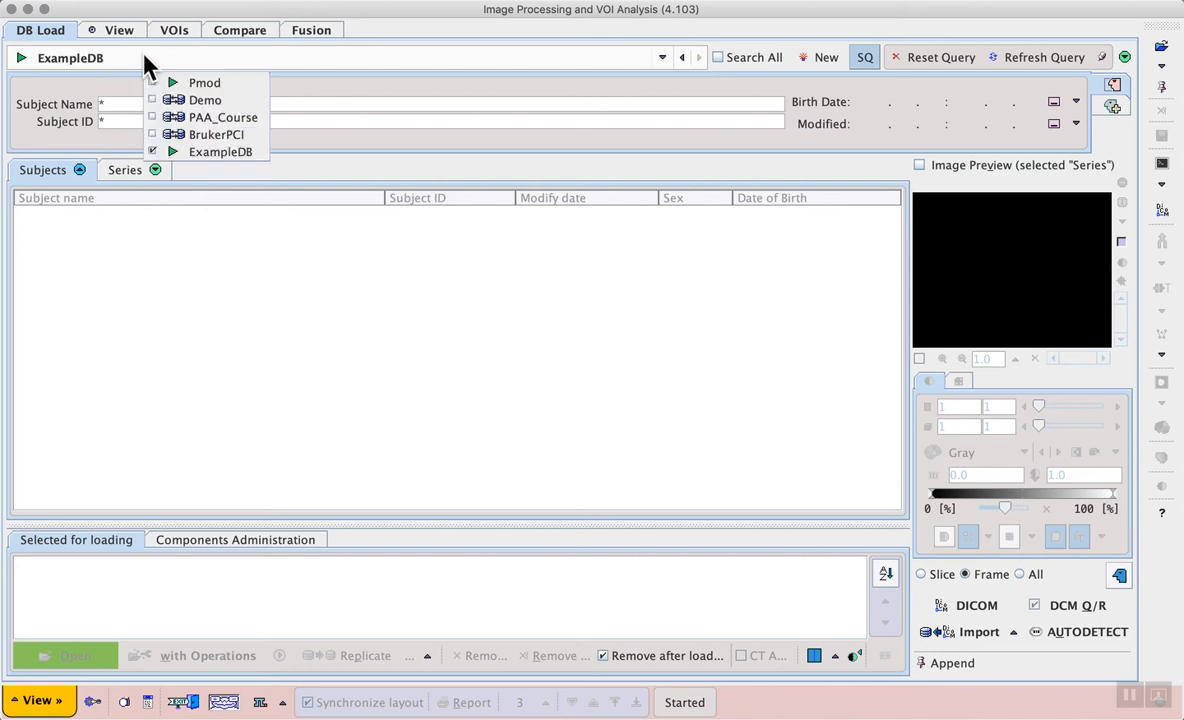
click(204, 100)
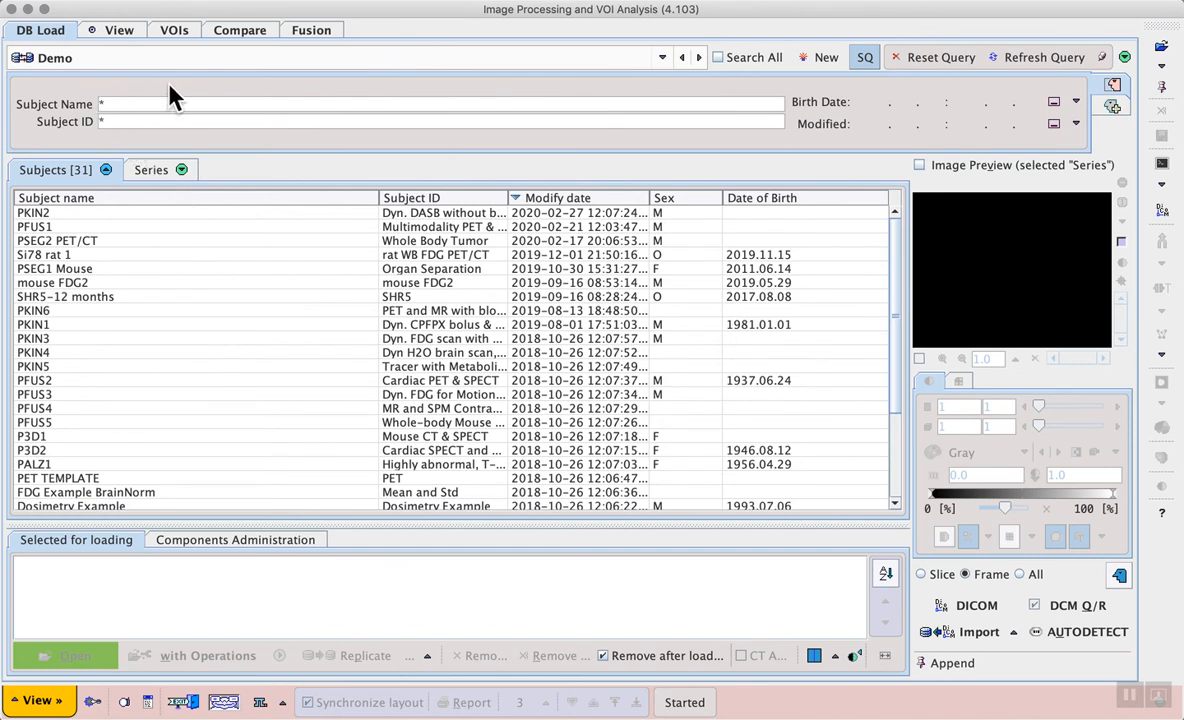
text(ps)
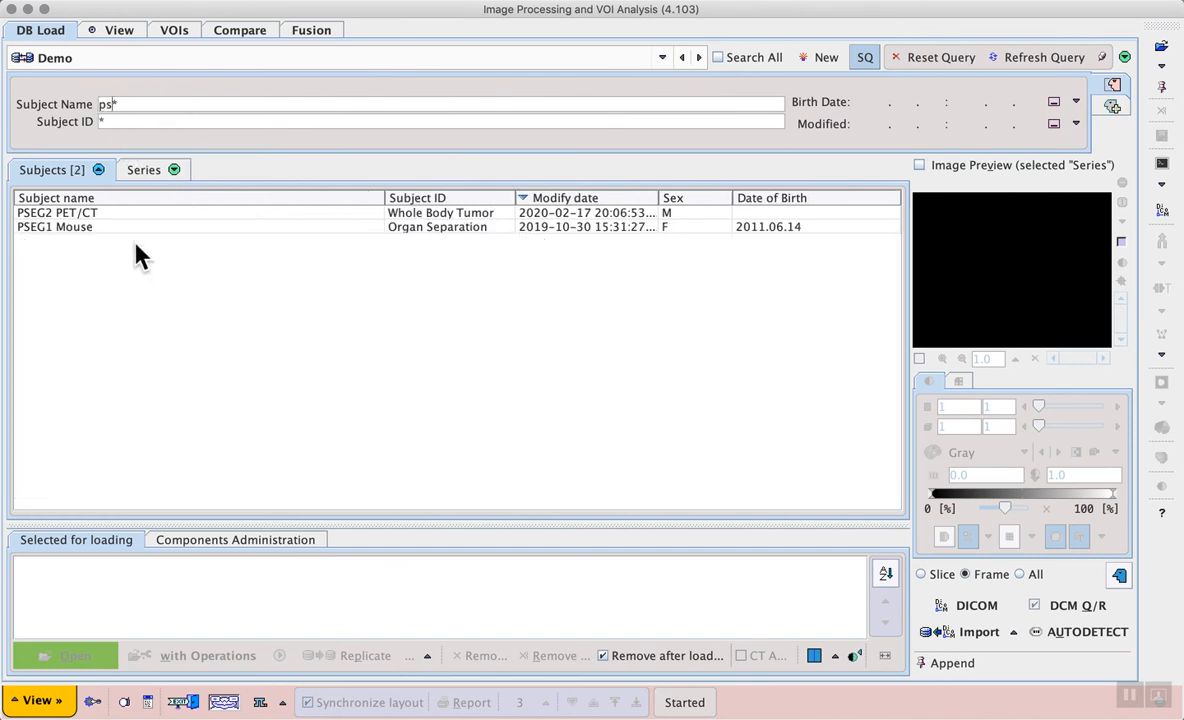
Add the PET 3D series of subject PSEG2 PET/CT to the series selected for loading.
click(104, 214)
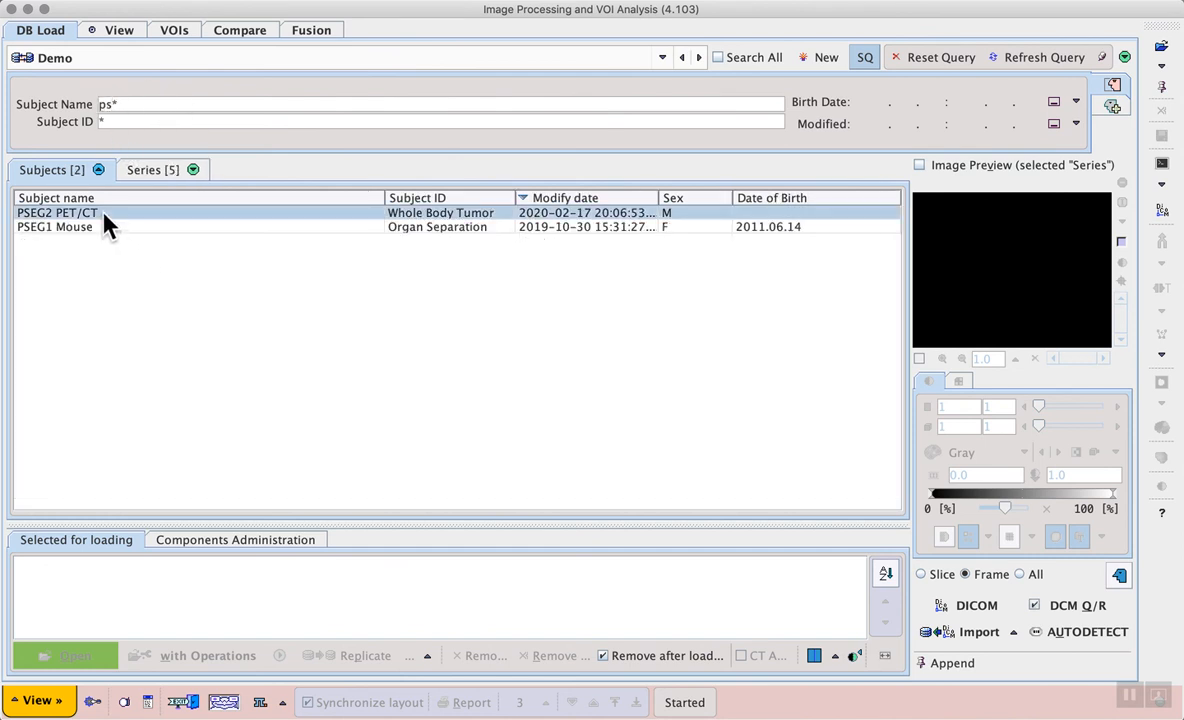
click(151, 171)
click(161, 269)
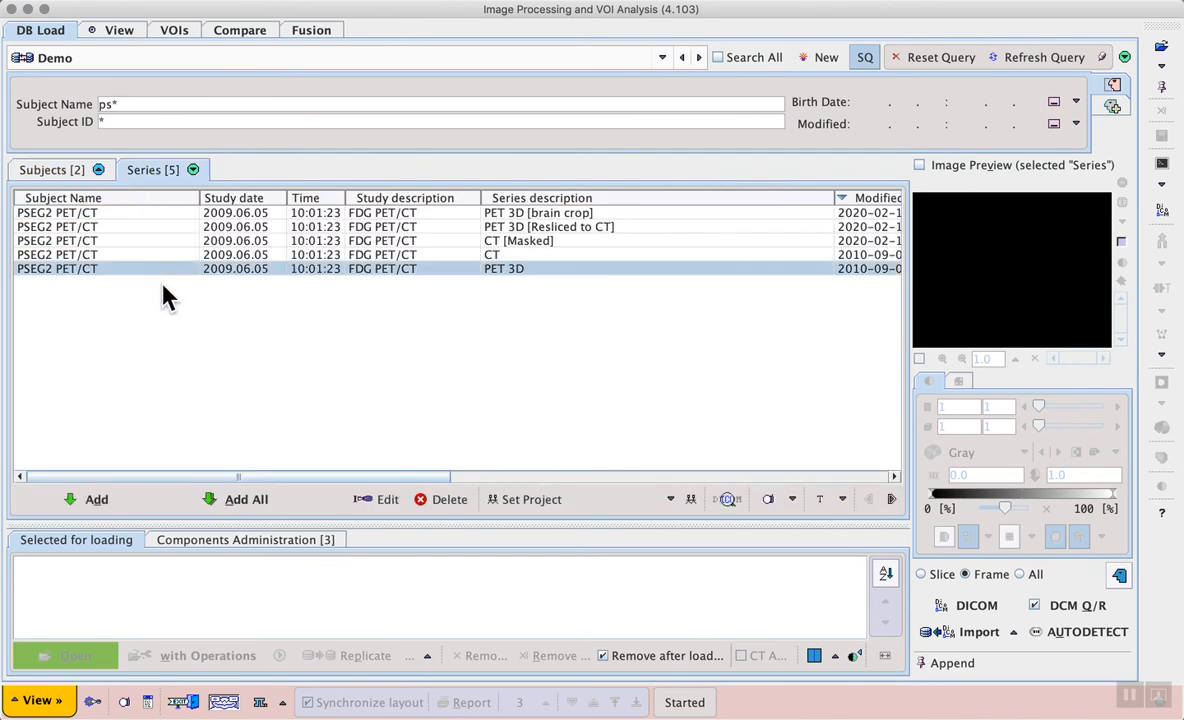
click(97, 498)
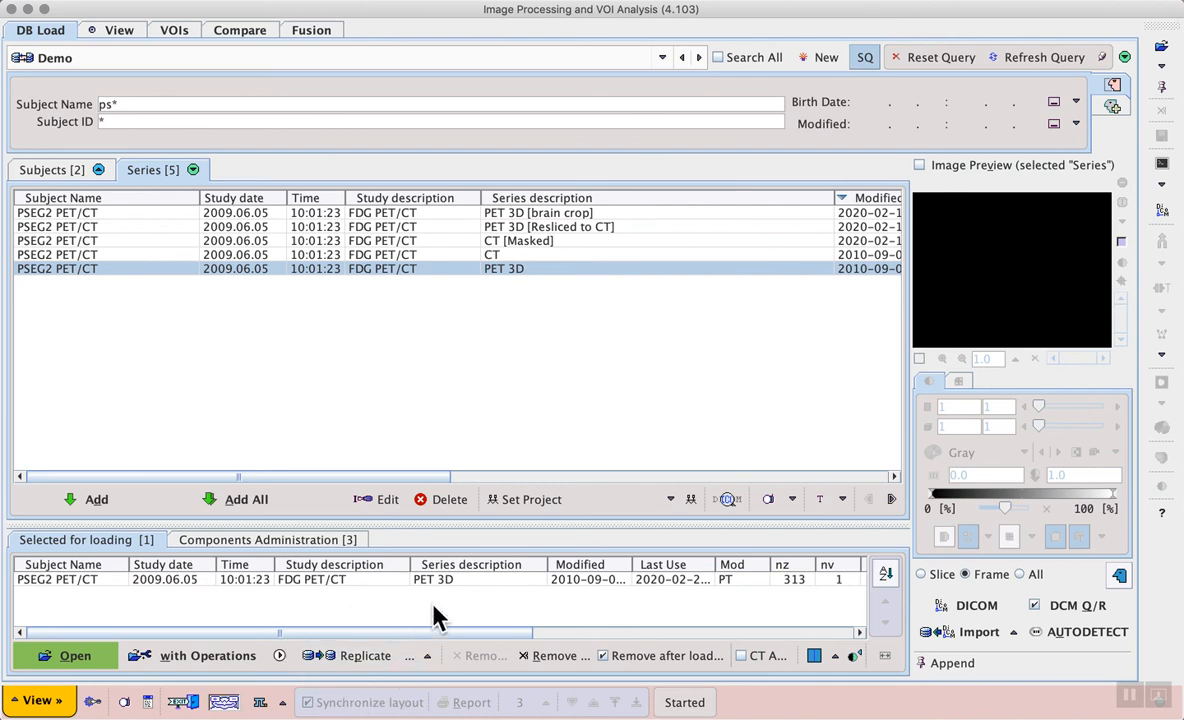
Replicate the selected PET 3D series to the ExampleDB database, checking that the data files are successfully replicated.
click(428, 656)
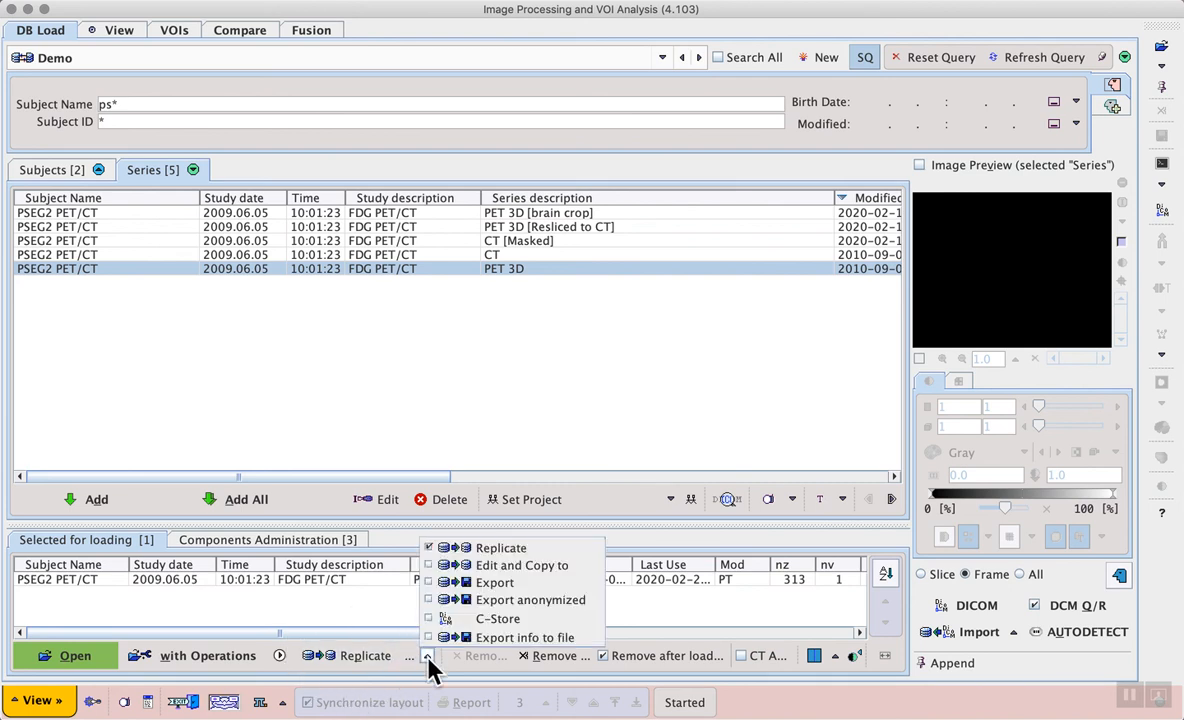
click(573, 549)
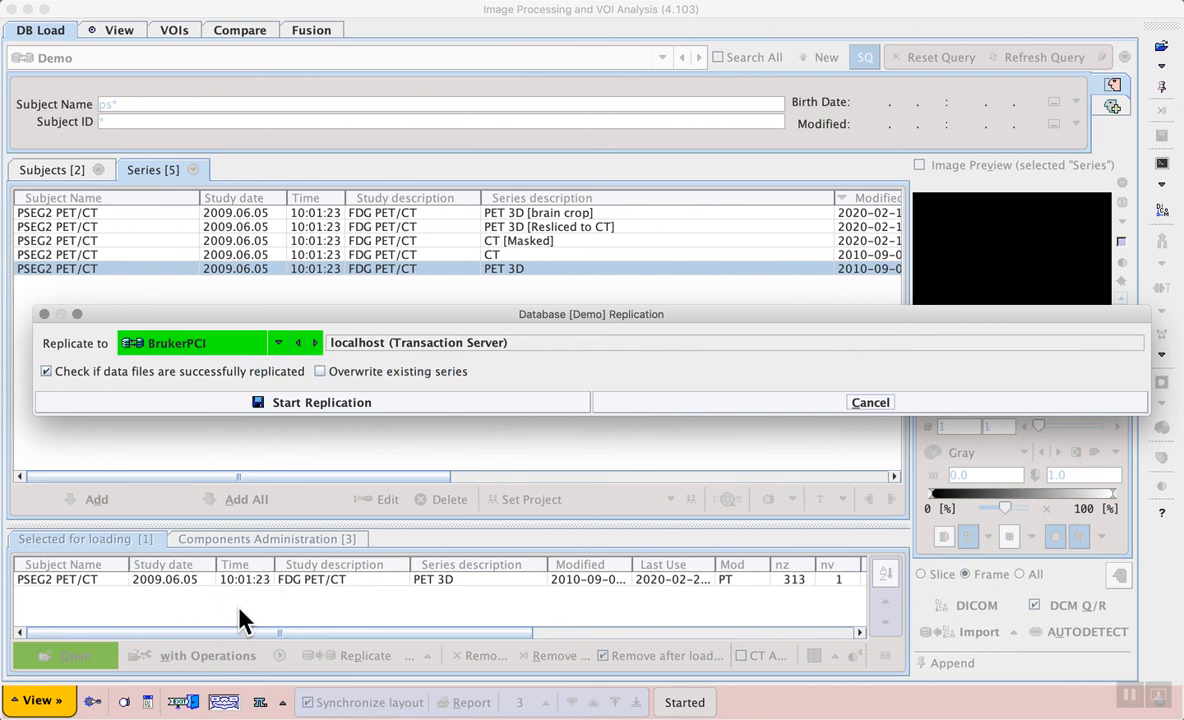
click(278, 343)
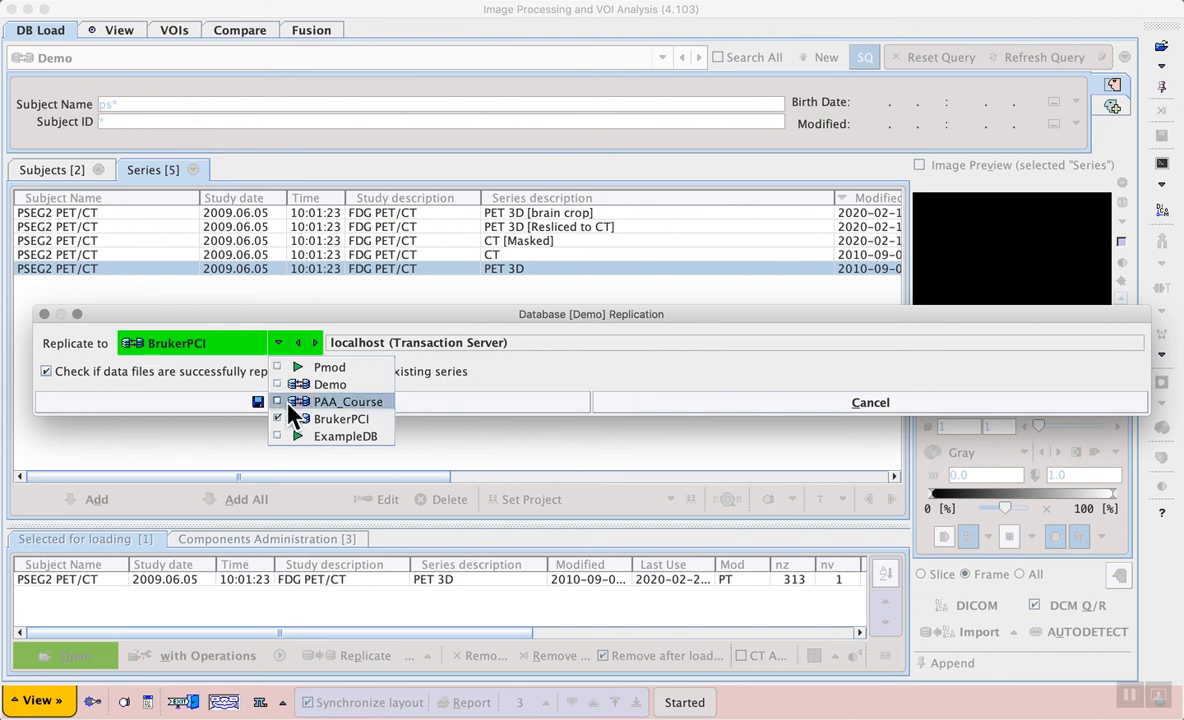
click(386, 436)
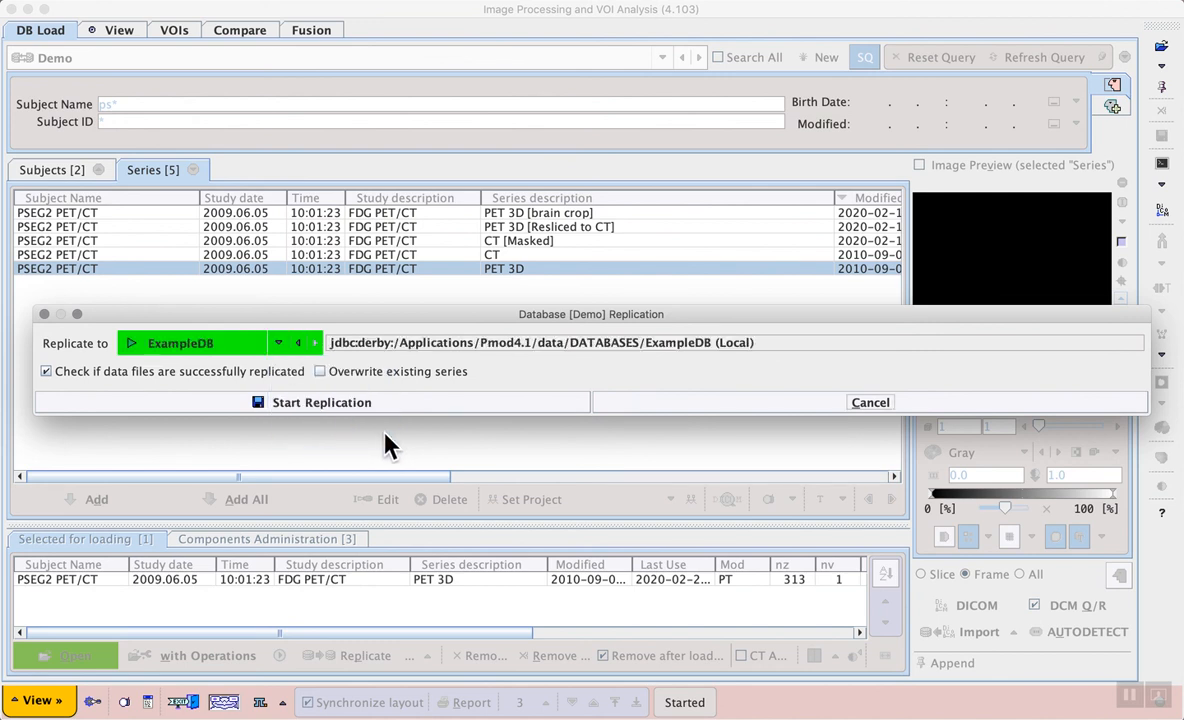
click(399, 406)
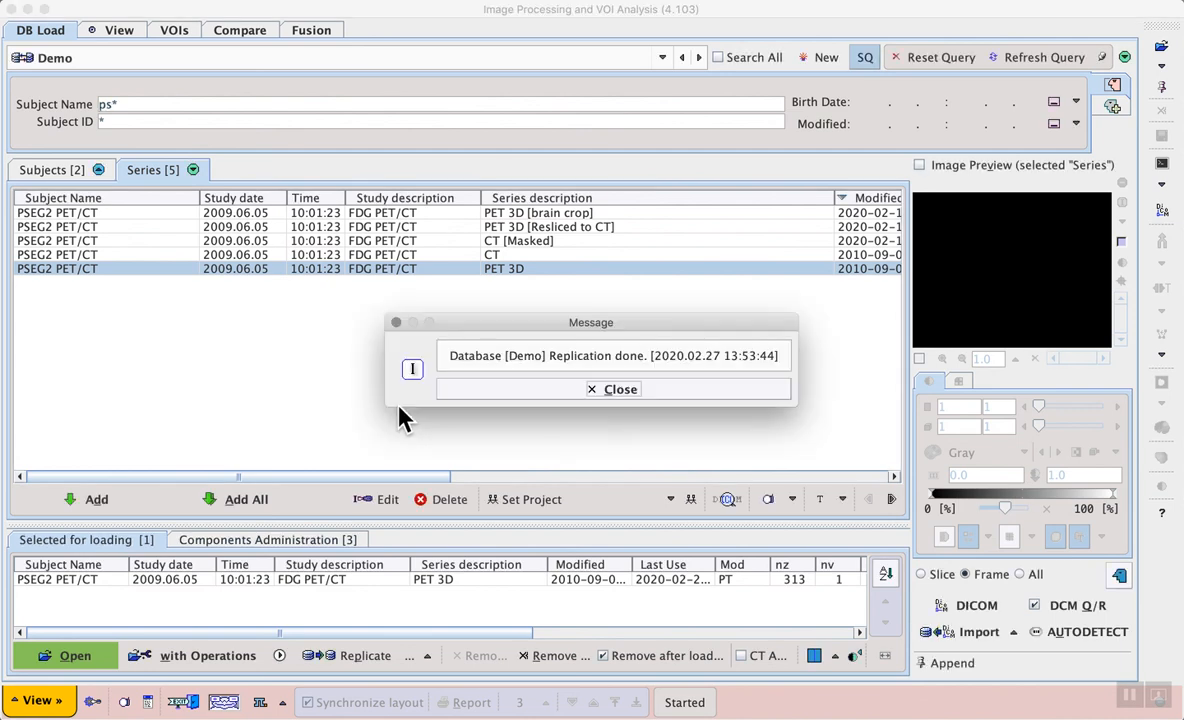
click(533, 390)
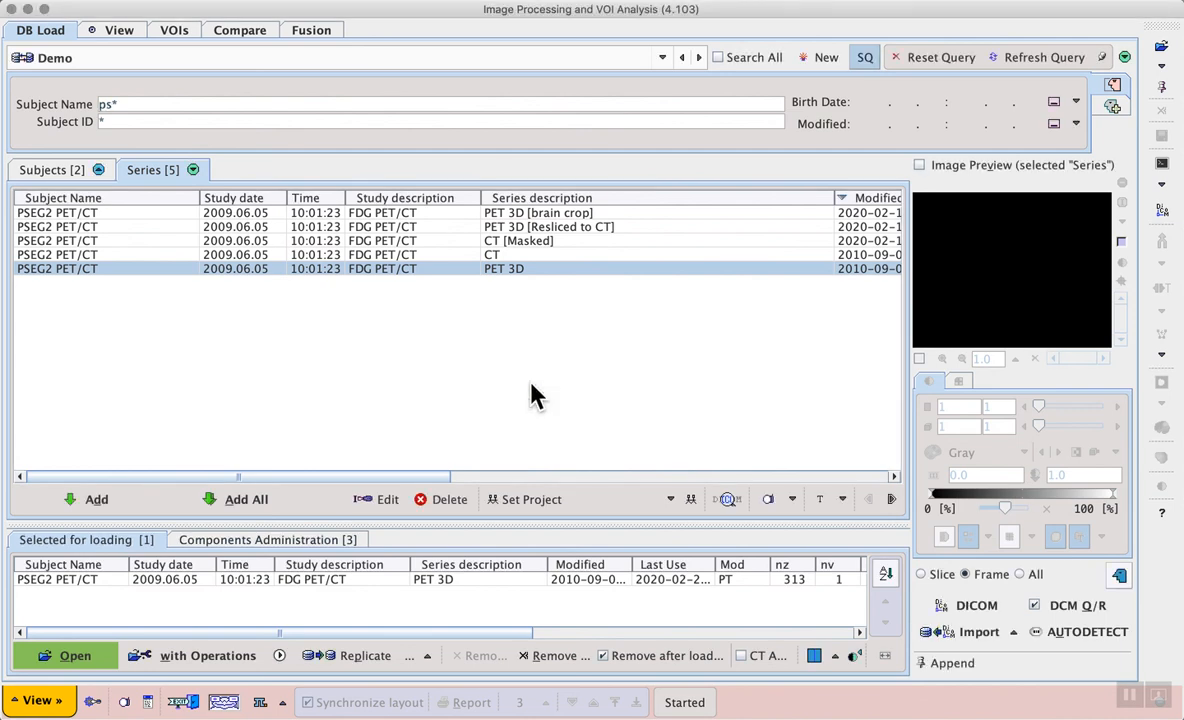
Switch to the ExampleDB database and select the PET 3D series of subject PSEG2 PET/CT.
click(95, 60)
click(158, 152)
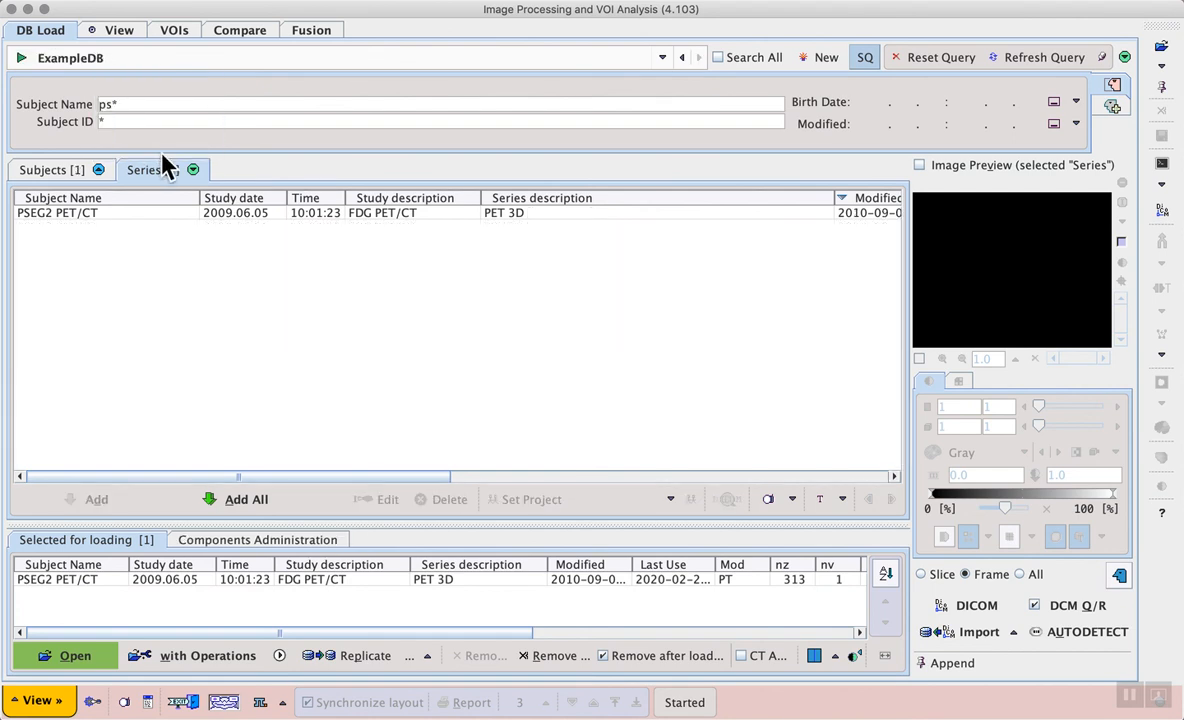
click(57, 172)
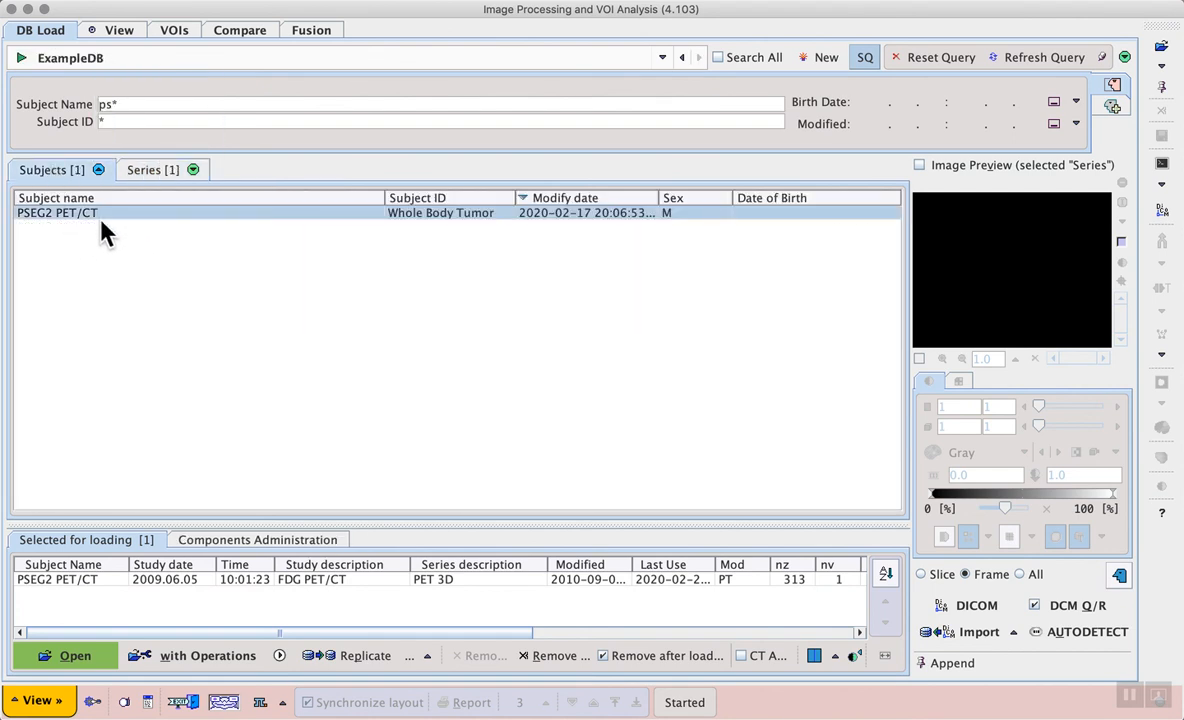
click(167, 174)
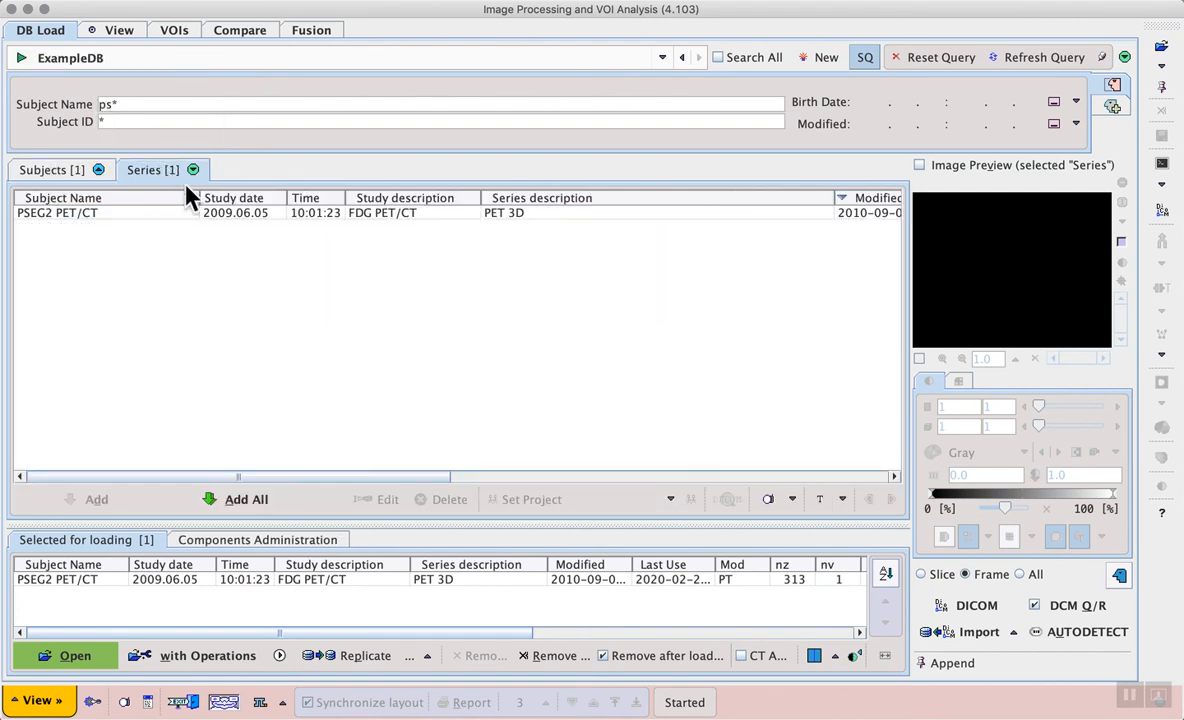
click(418, 214)
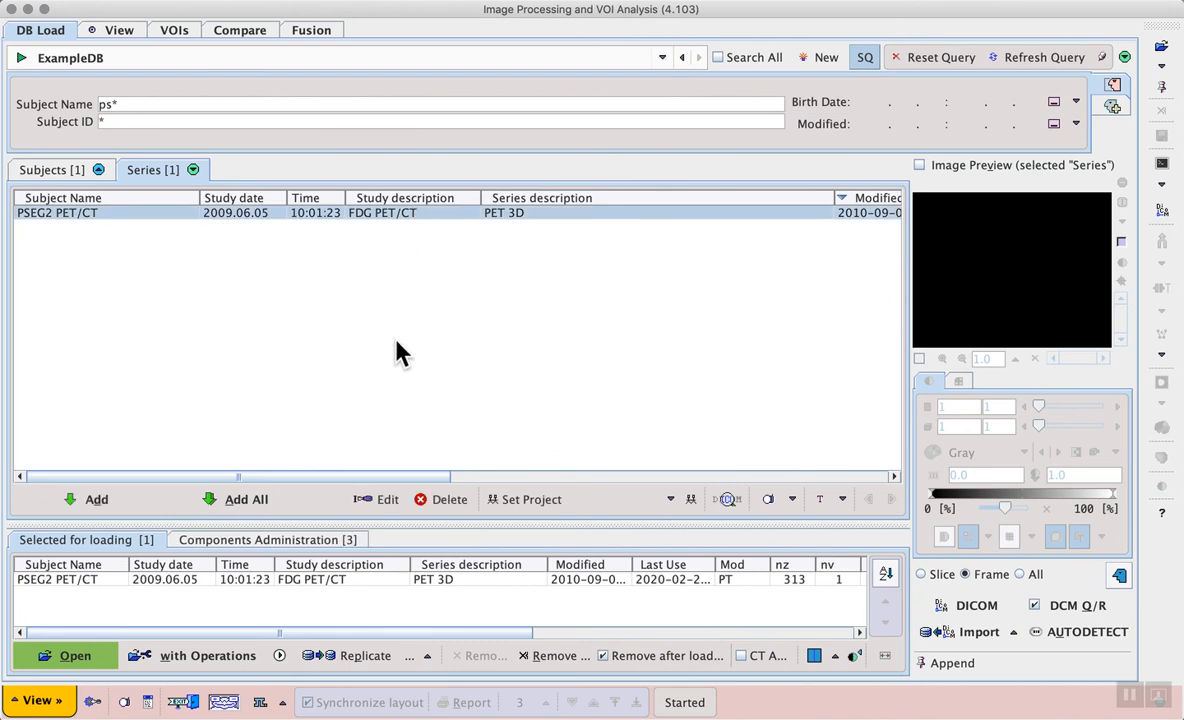